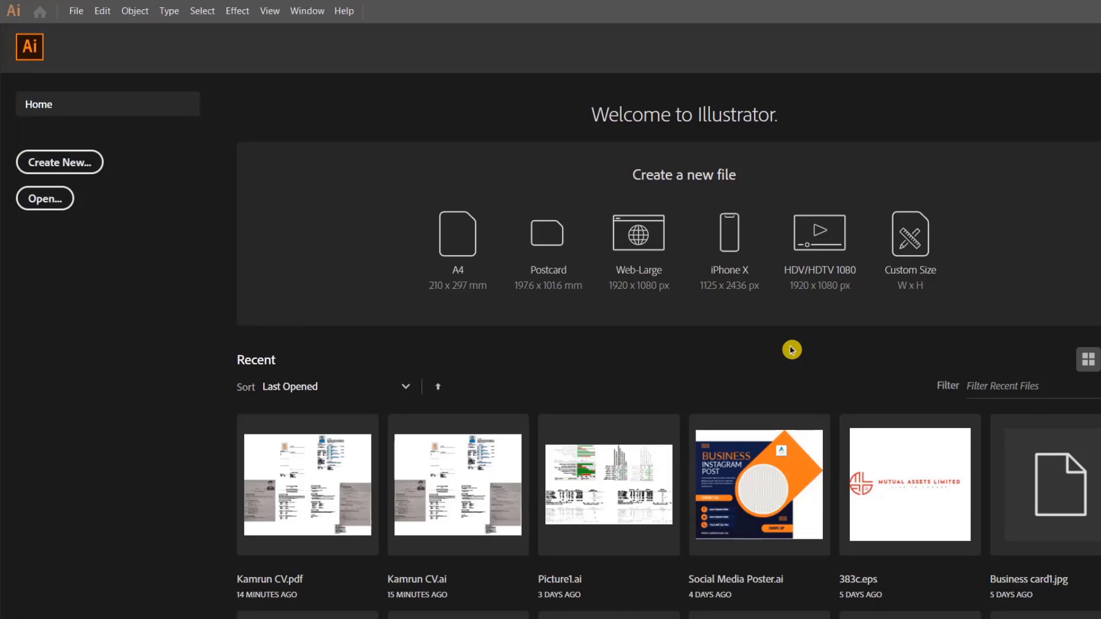
- Create a blank document from the Art & Illustration Postcard preset at 288 x 560 pt
click(61, 165)
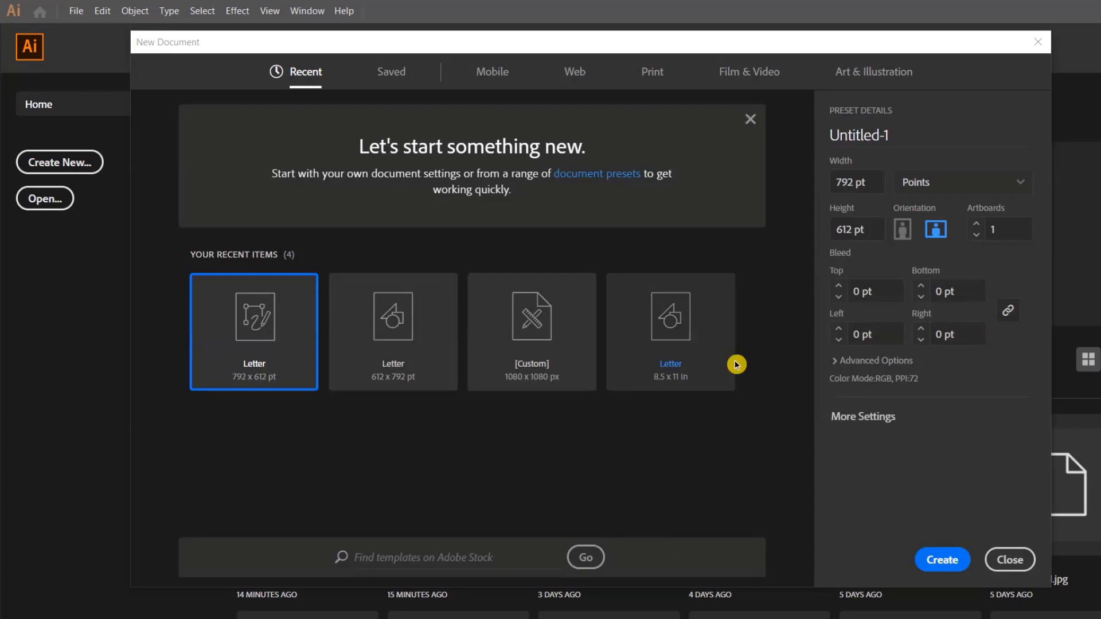
click(871, 76)
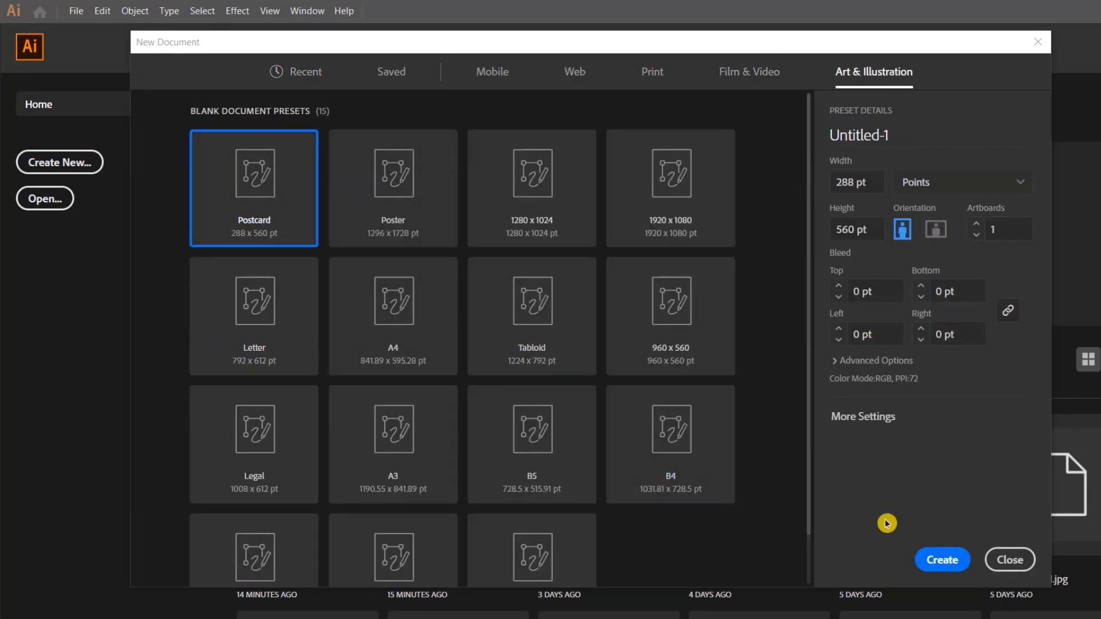
click(936, 560)
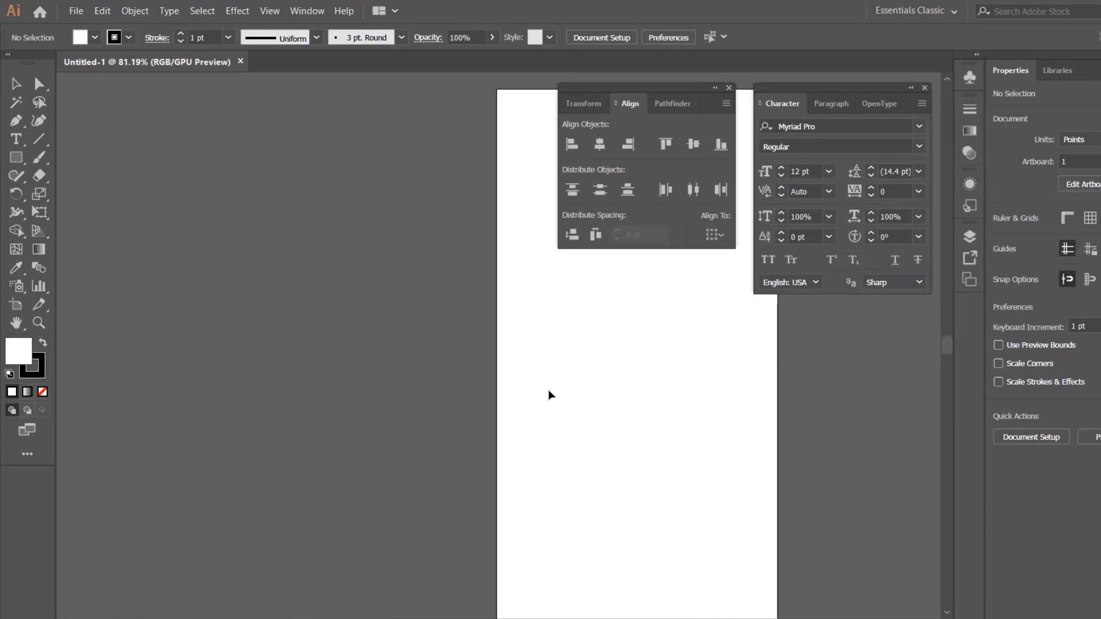
- Detach the first several panels from the right dock and close them, including Layers
alt+scroll(435, 382, down, 2)
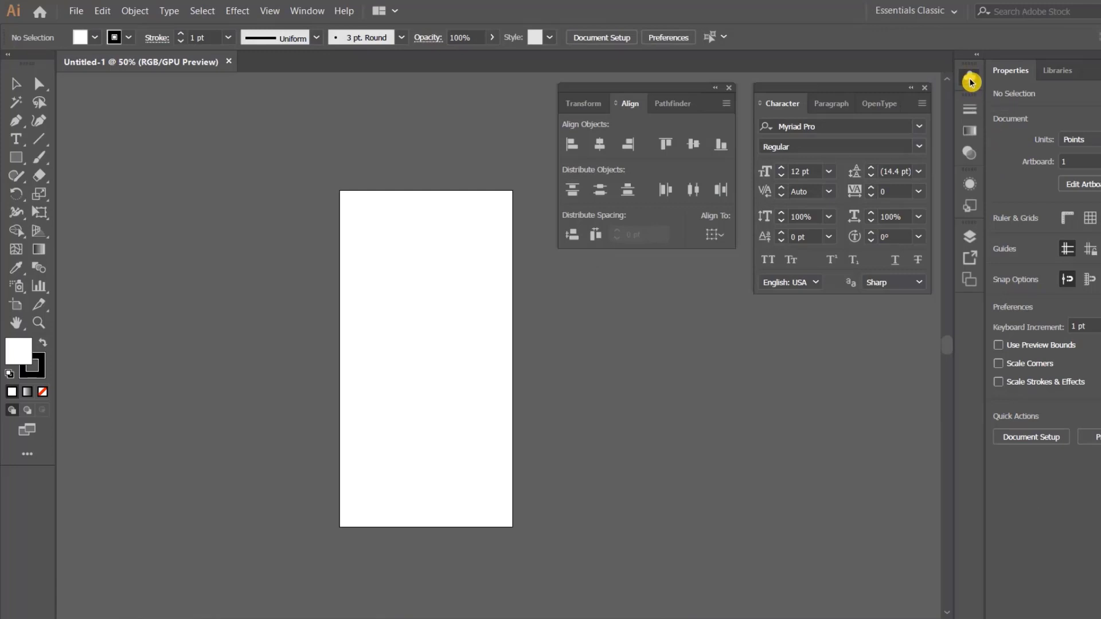
mouse_move(969, 76)
mouse_down()
mouse_move(718, 341)
mouse_move(950, 96)
mouse_move(654, 362)
mouse_move(962, 91)
mouse_move(672, 328)
mouse_up()
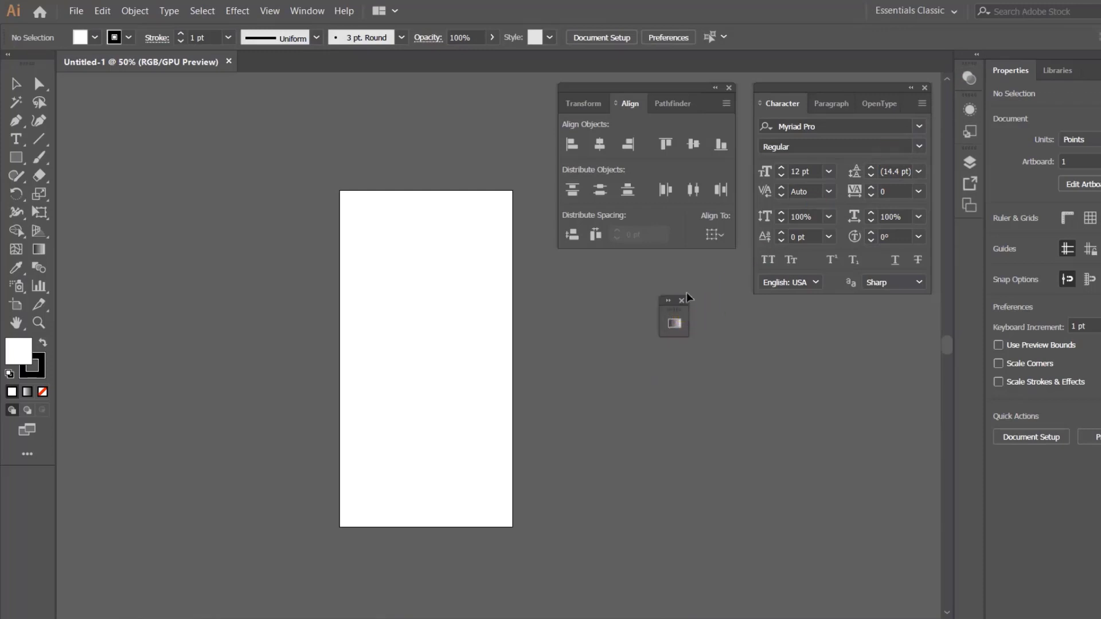
click(690, 298)
drag(969, 78, 577, 376)
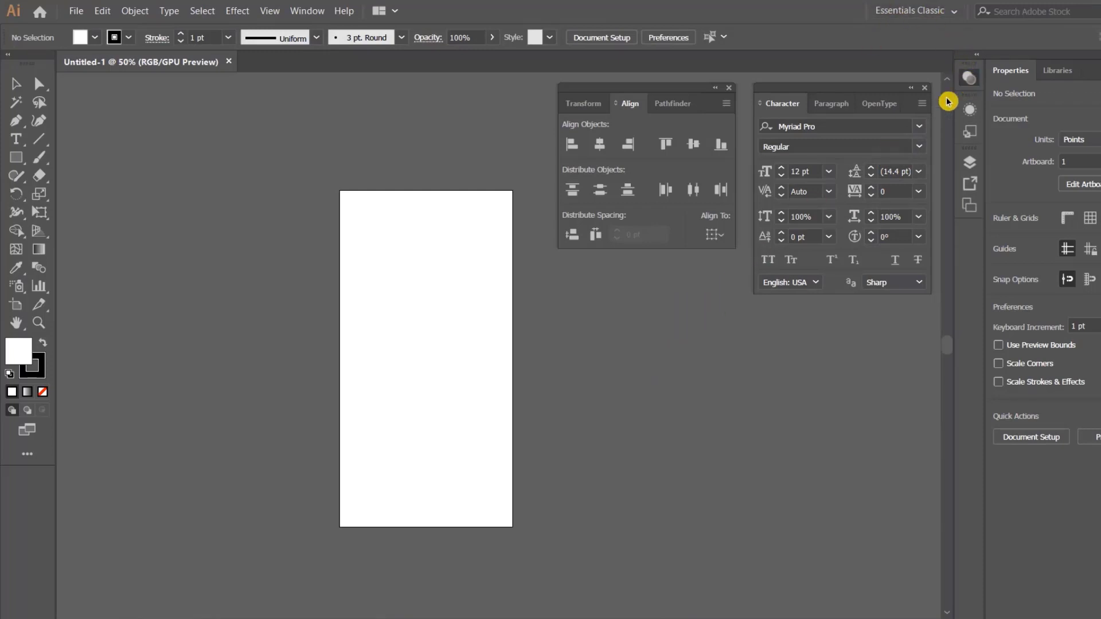
click(589, 339)
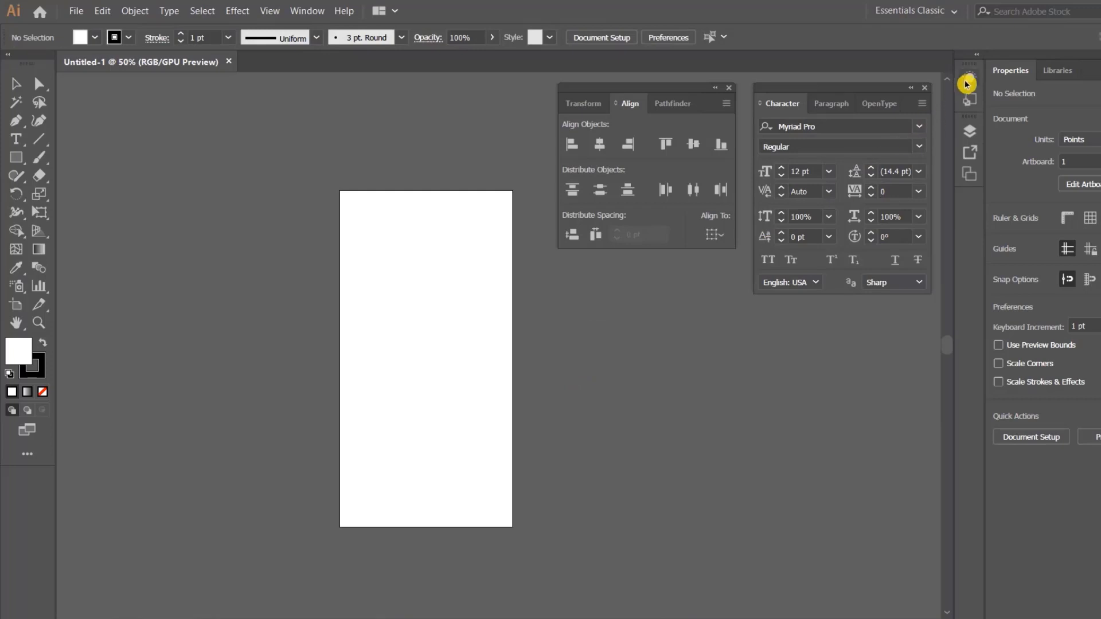
drag(969, 78, 585, 358)
click(594, 339)
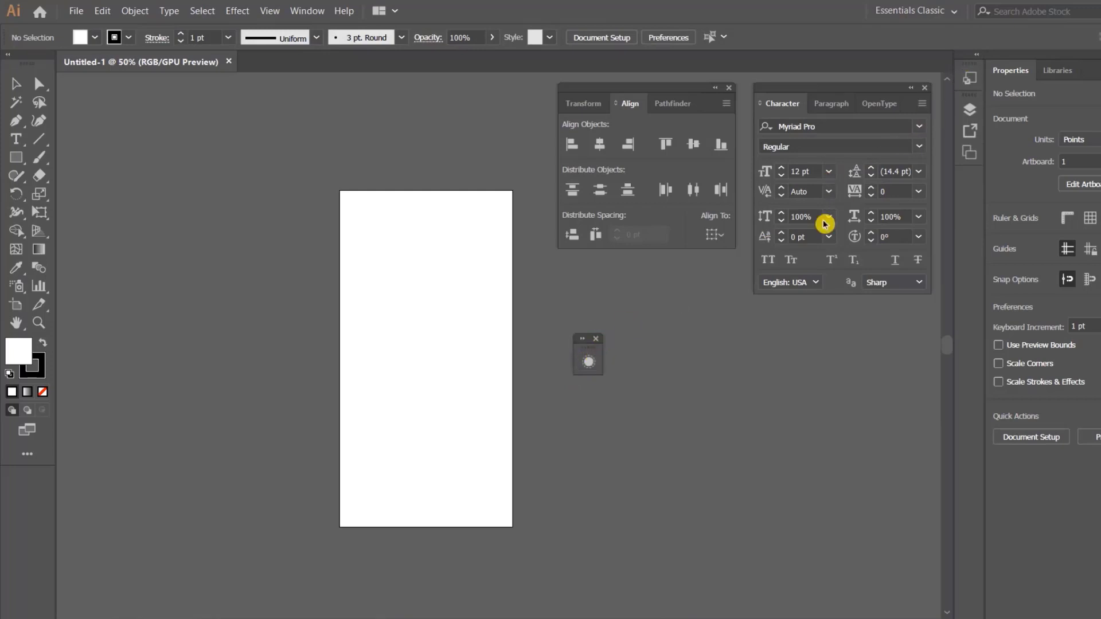
drag(969, 78, 541, 330)
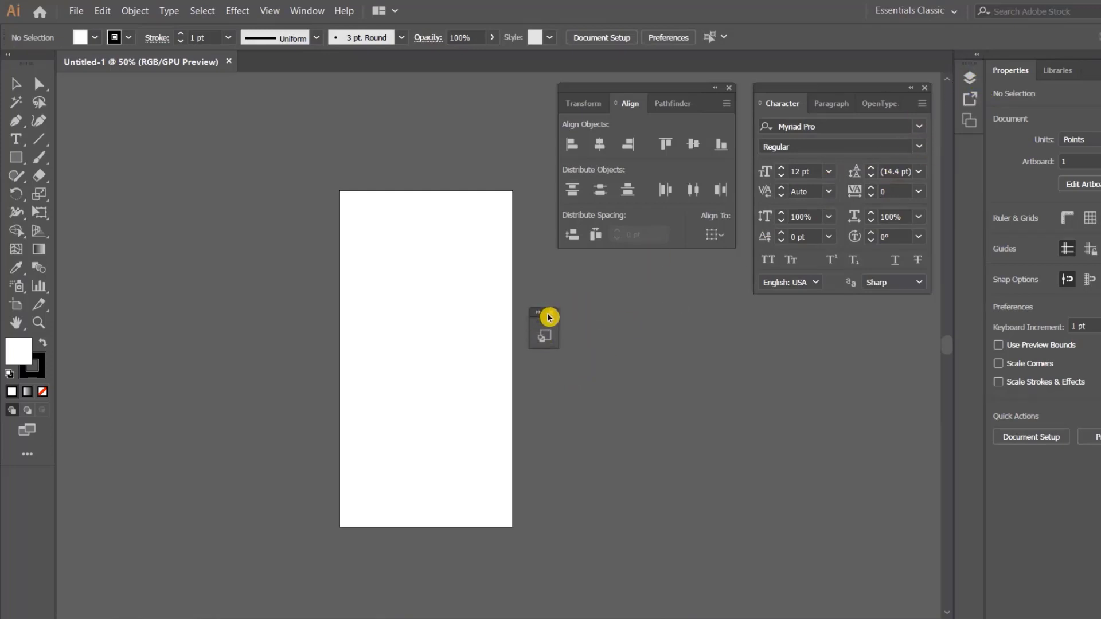
drag(969, 77, 689, 330)
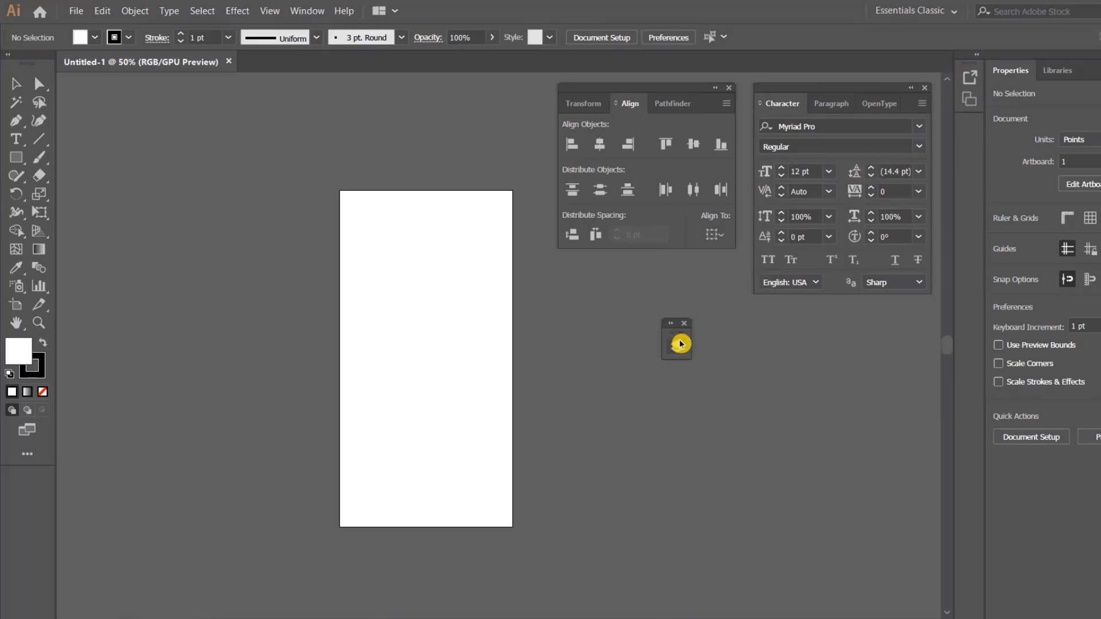
- Pull out and close the Properties and Libraries panels, leaving Align and Character
drag(1011, 70, 560, 439)
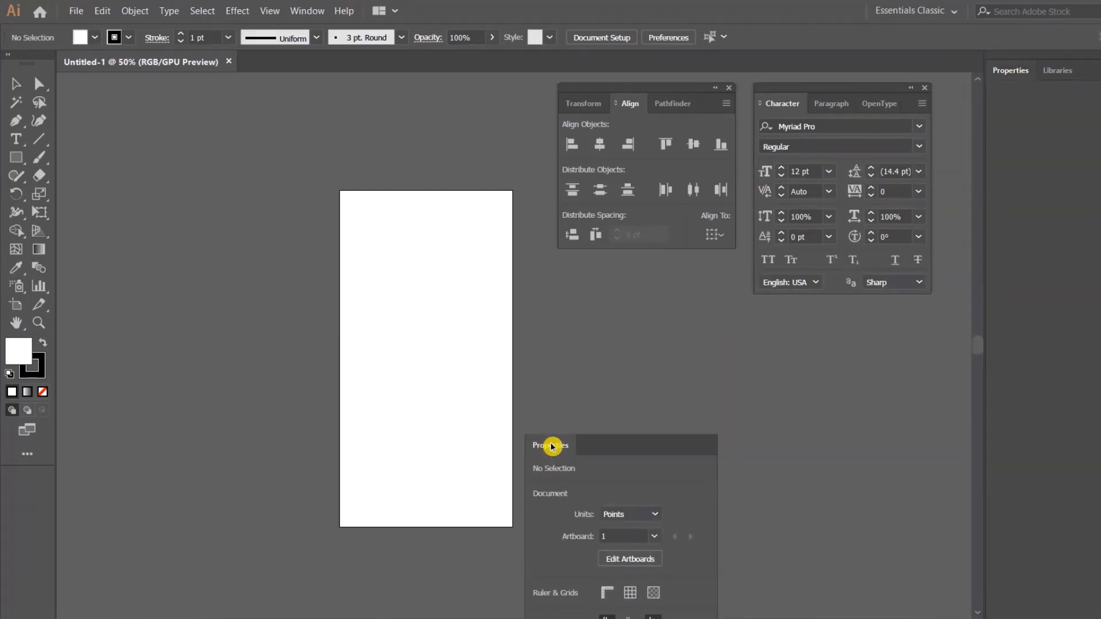
click(711, 430)
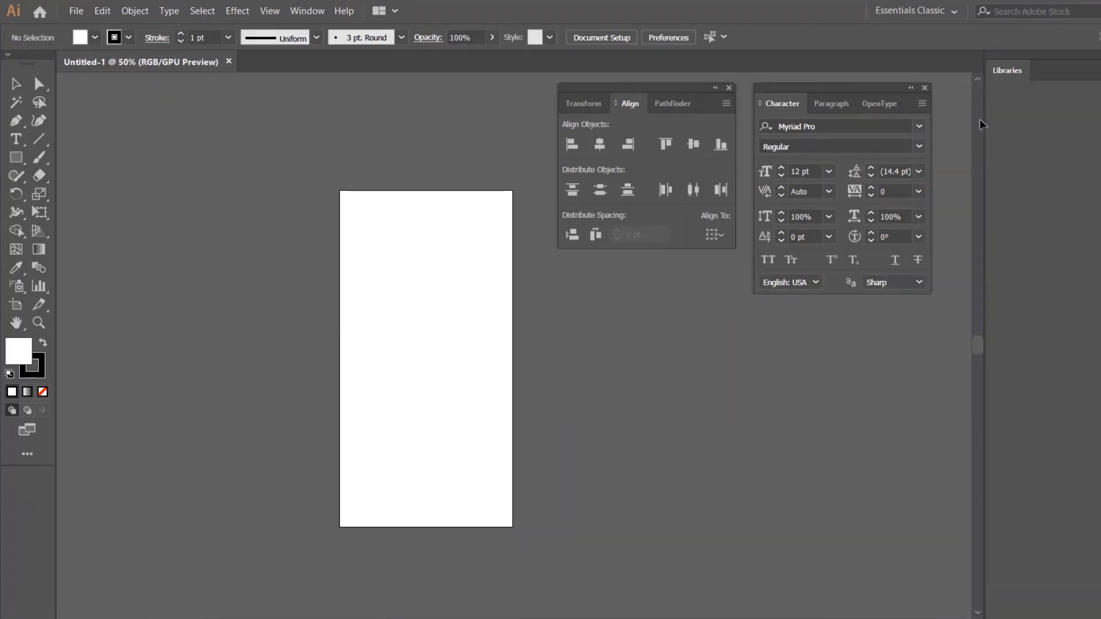
click(1001, 70)
mouse_move(1001, 70)
mouse_down()
mouse_move(467, 364)
mouse_move(1009, 229)
mouse_up()
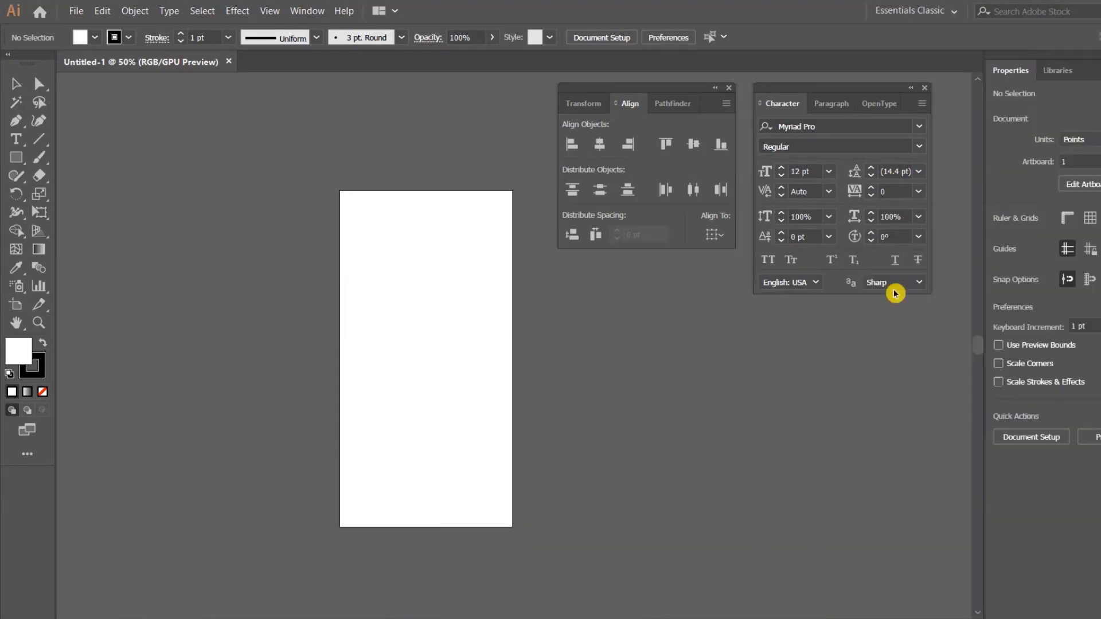
drag(1012, 71, 546, 448)
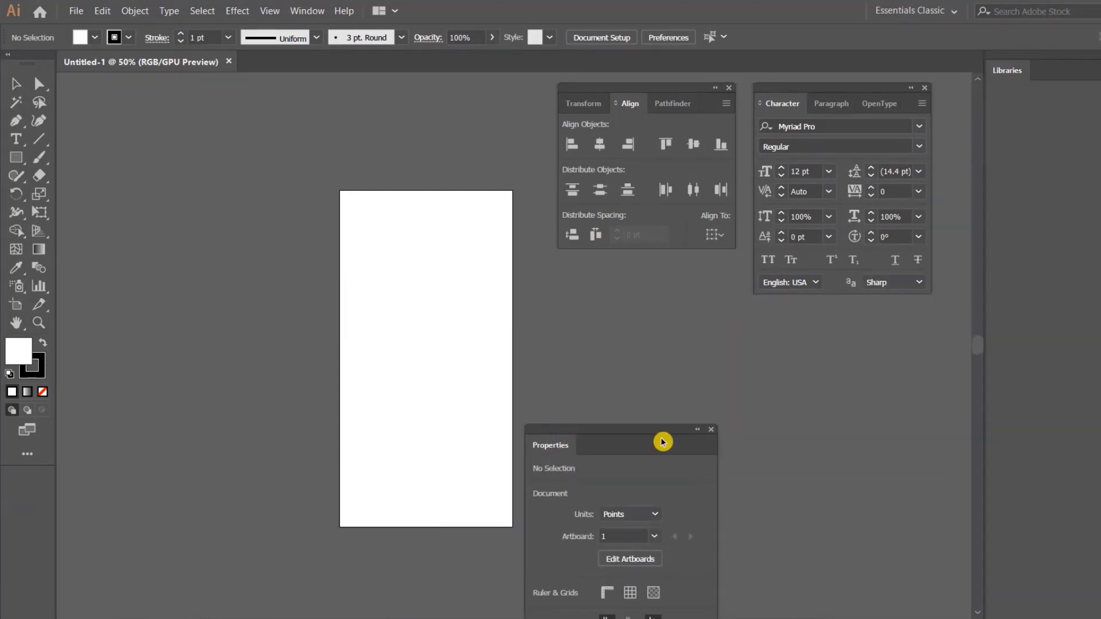
click(713, 432)
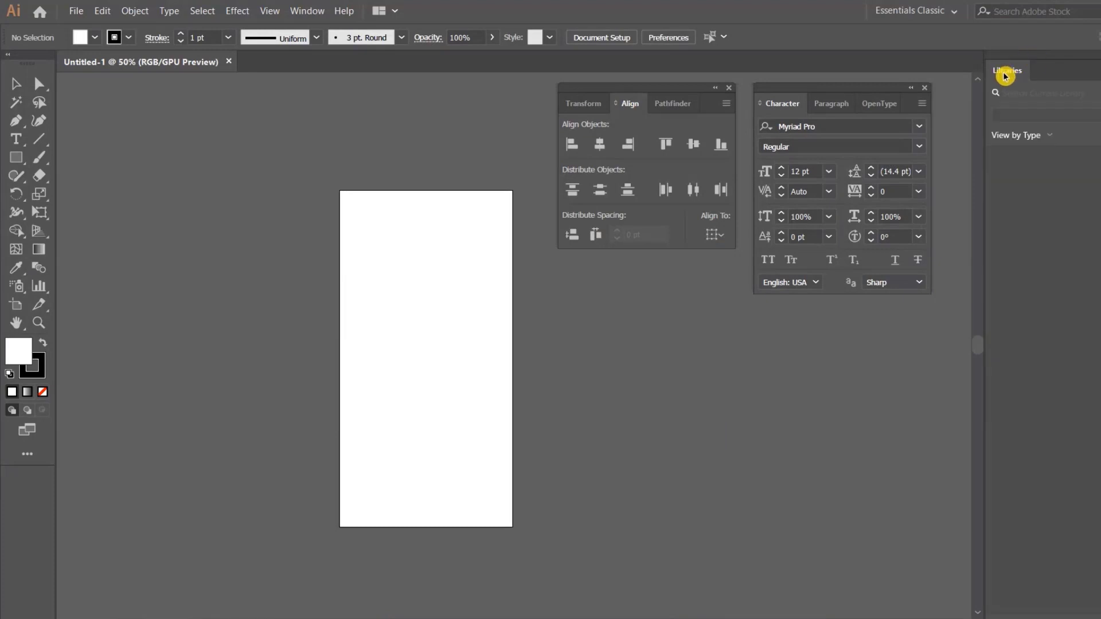
drag(1003, 74, 754, 251)
drag(648, 309, 512, 379)
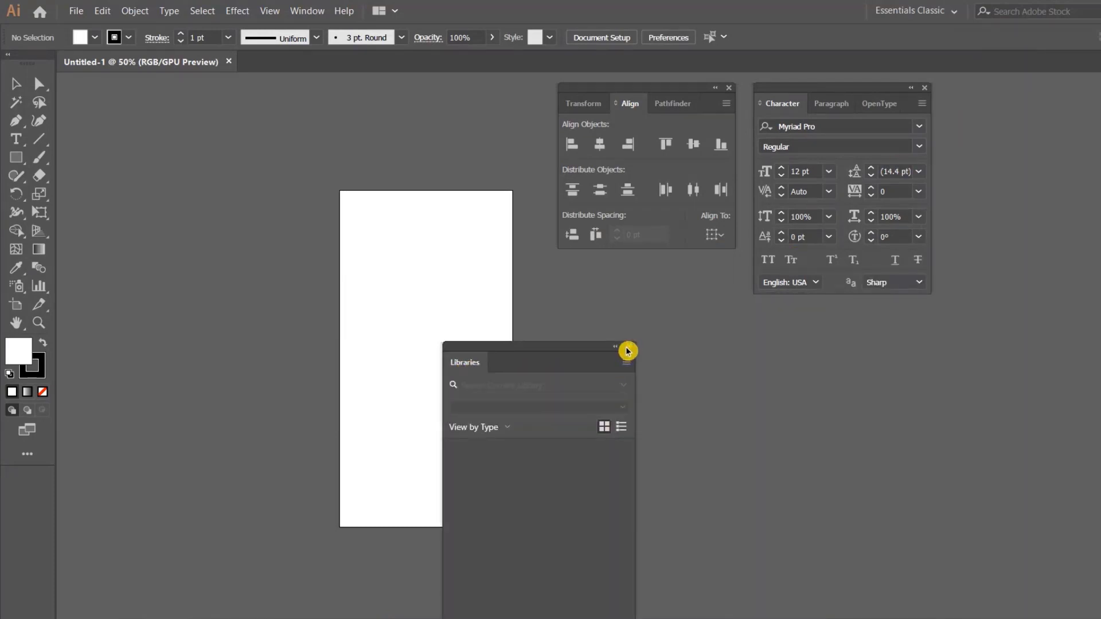
click(631, 348)
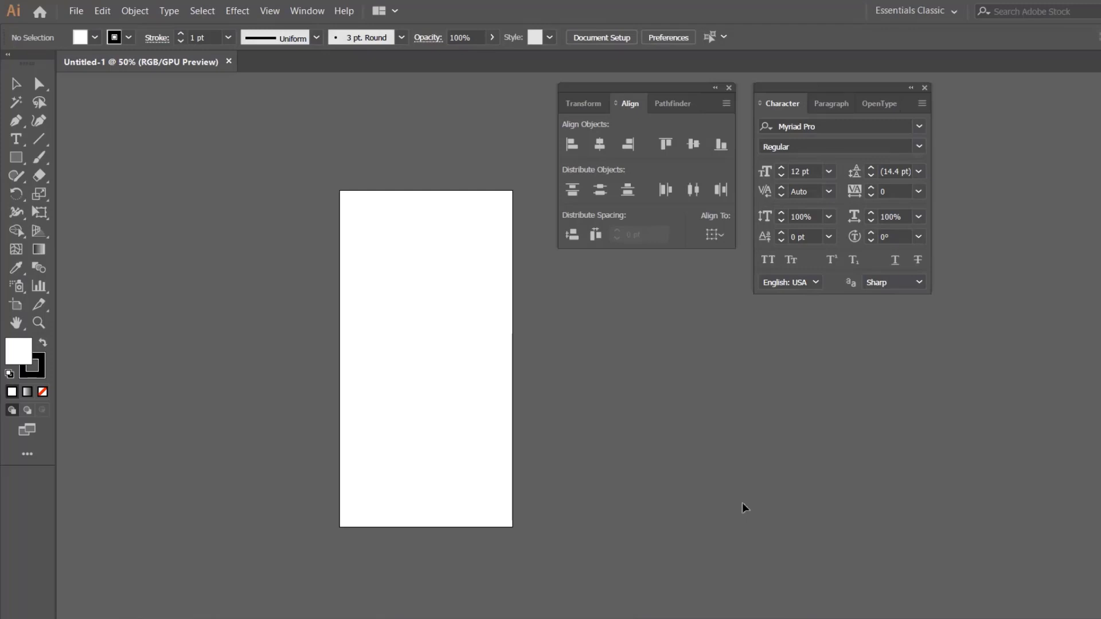
click(747, 188)
- Dock Character with the Align/Pathfinder group beneath it, closing OpenType and Transform
drag(831, 88, 1064, 59)
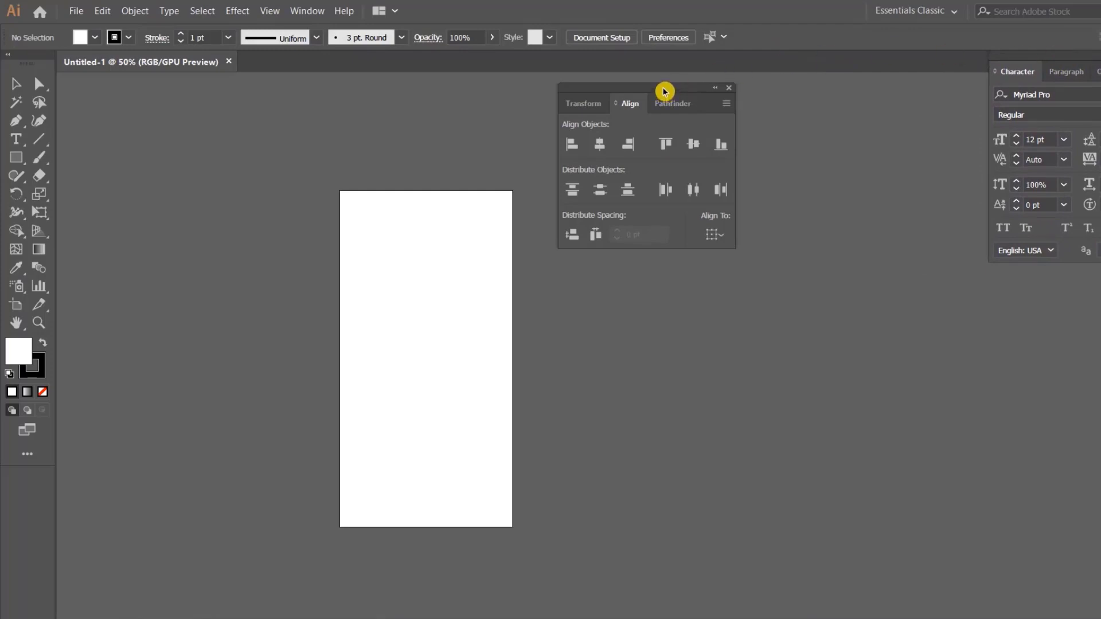
drag(664, 90, 1094, 264)
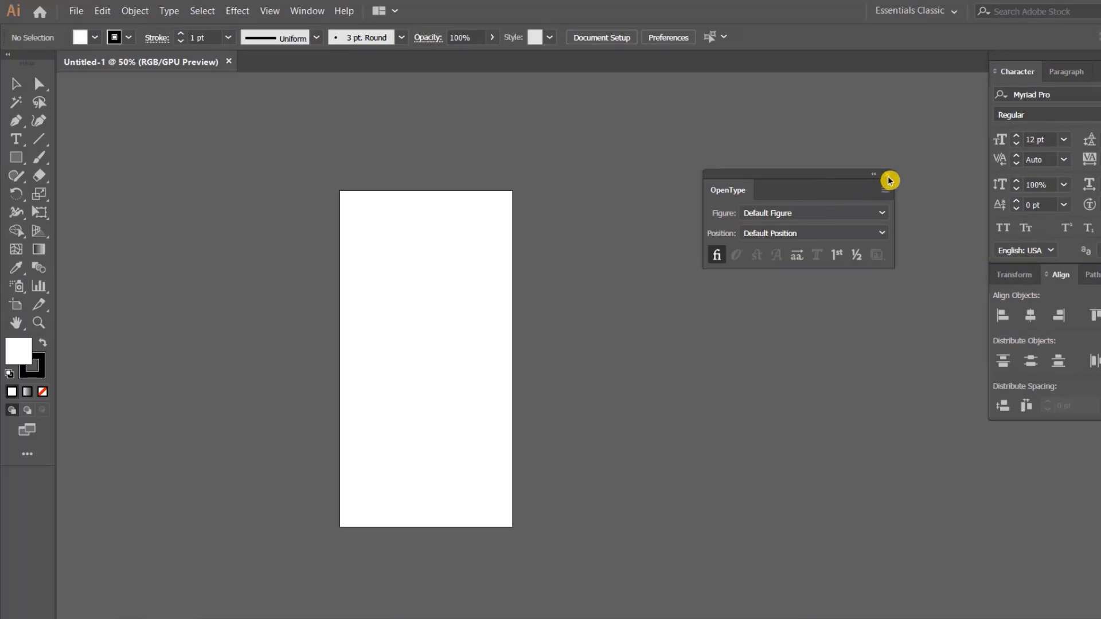
click(889, 180)
click(1065, 75)
click(1017, 79)
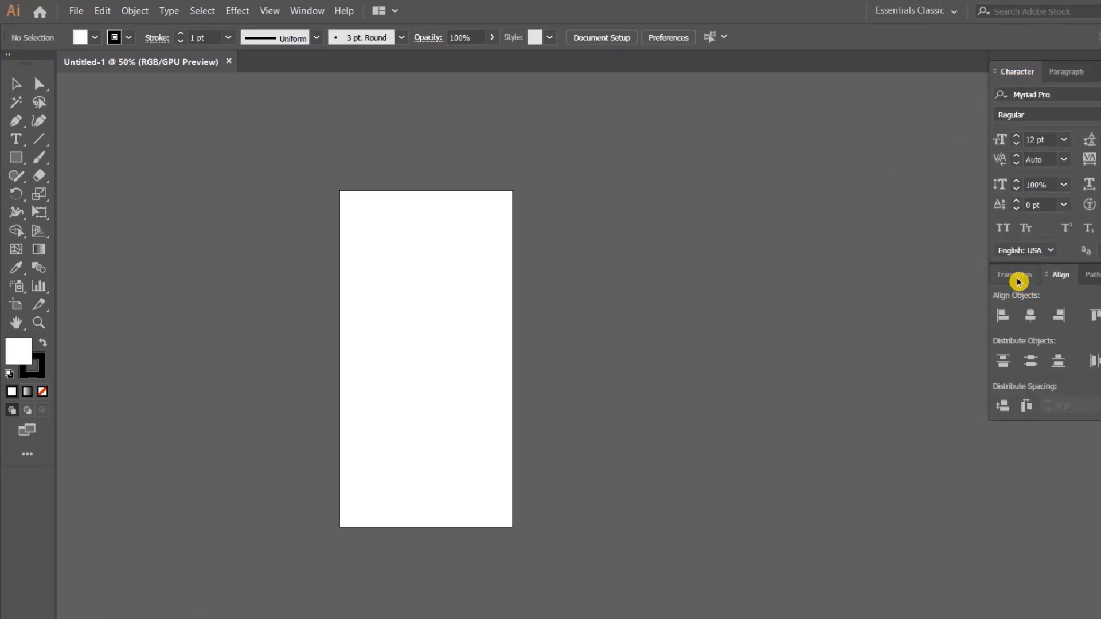
drag(1019, 280, 682, 281)
click(778, 239)
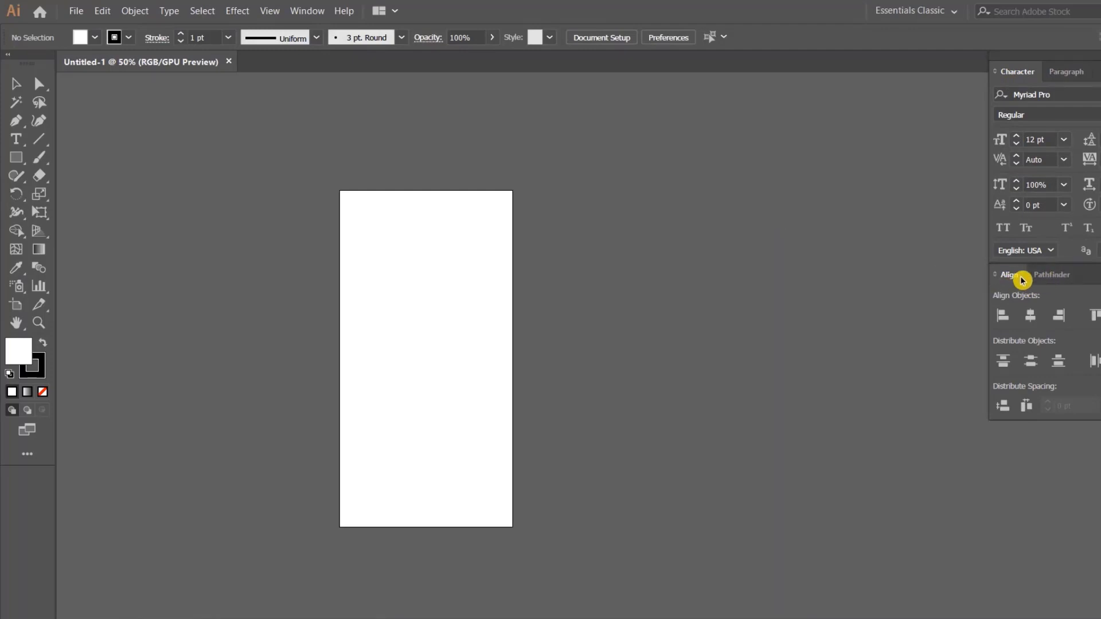
click(1034, 281)
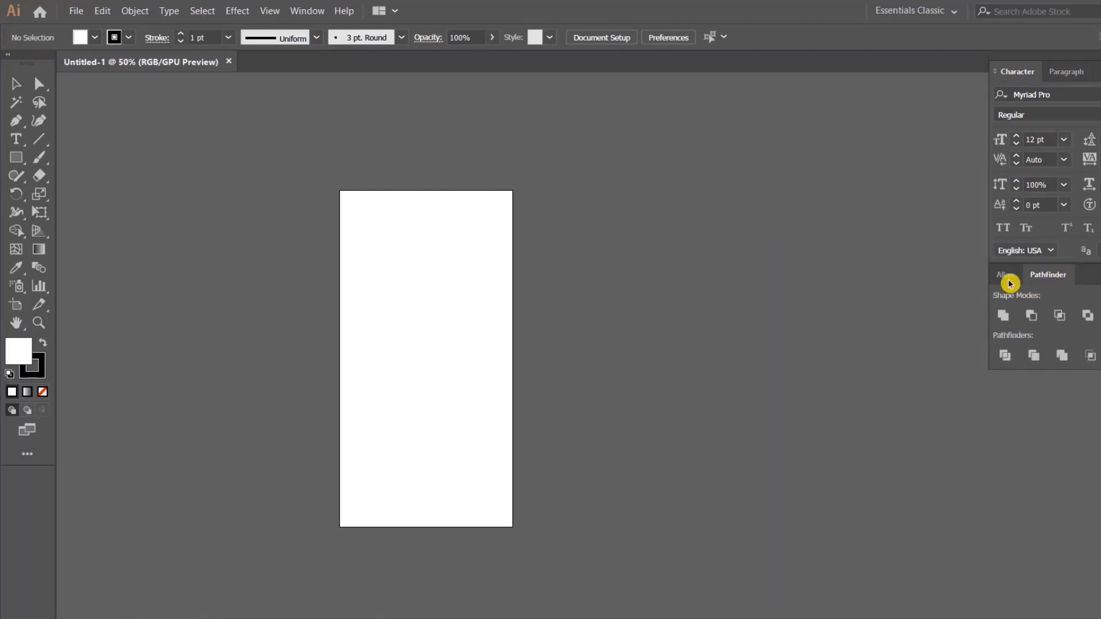
- Add the Color panel from the Window menu and dock it below the others
click(307, 11)
click(386, 246)
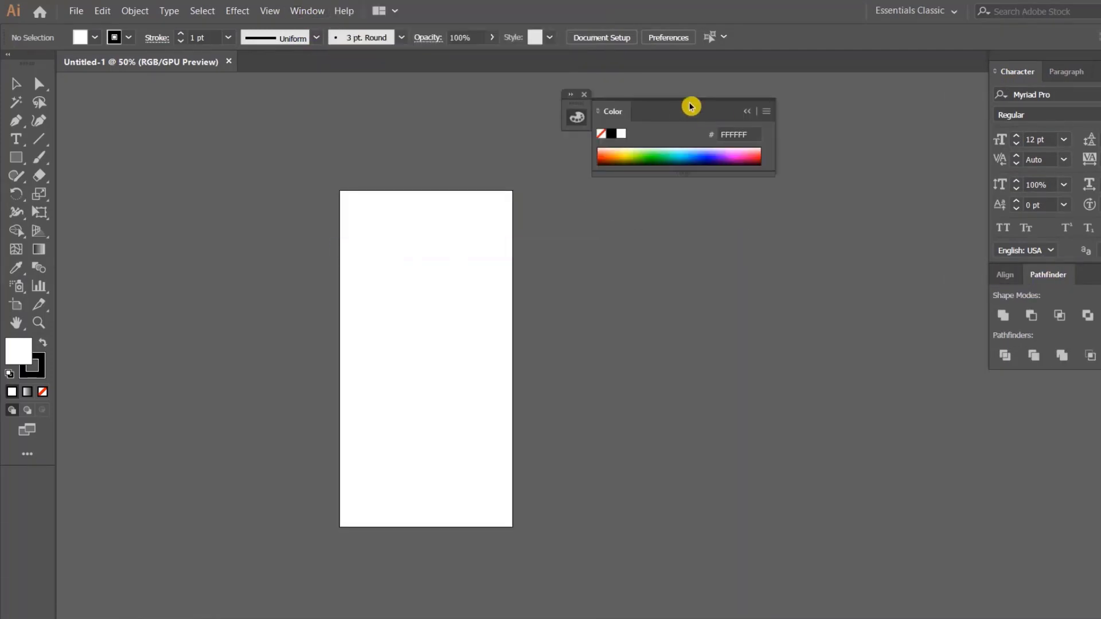
mouse_move(691, 106)
mouse_down()
mouse_move(691, 129)
mouse_move(1070, 383)
mouse_up()
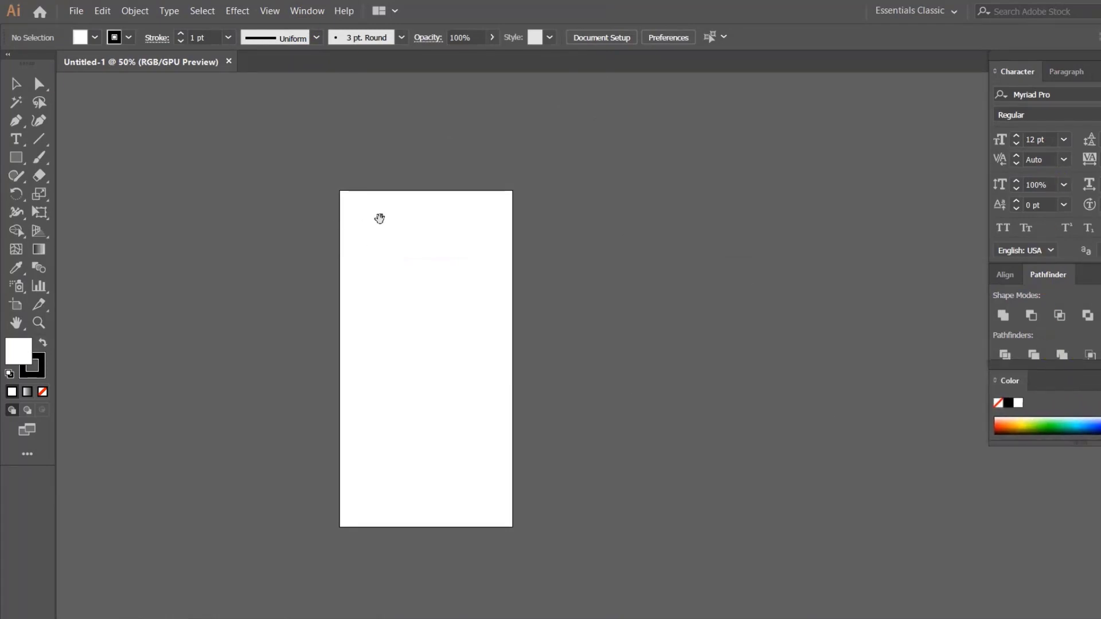
mouse_move(380, 218)
mouse_down()
mouse_move(501, 209)
mouse_move(455, 179)
mouse_move(393, 172)
mouse_up()
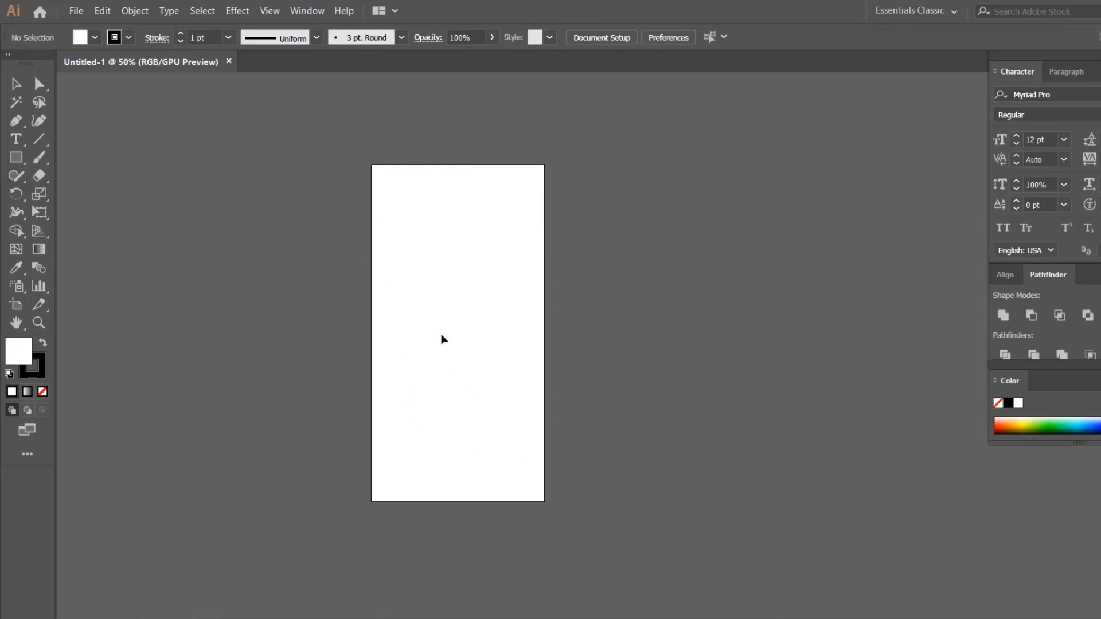
scroll(429, 309, down, 2)
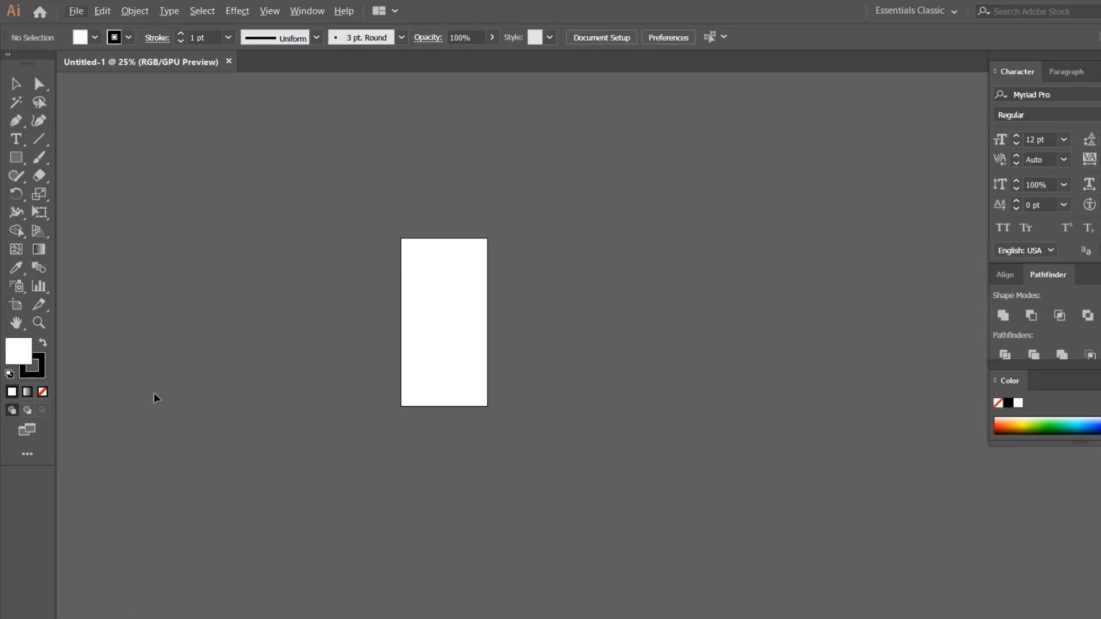
scroll(560, 317, down, 4)
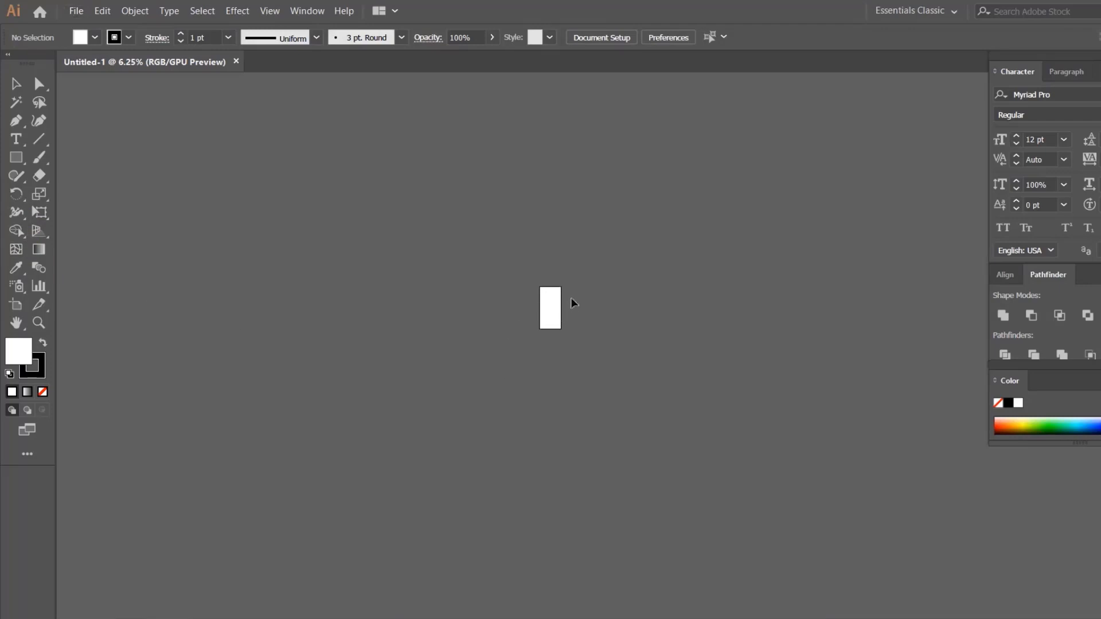
scroll(549, 300, up, 2)
scroll(549, 300, up, 2)
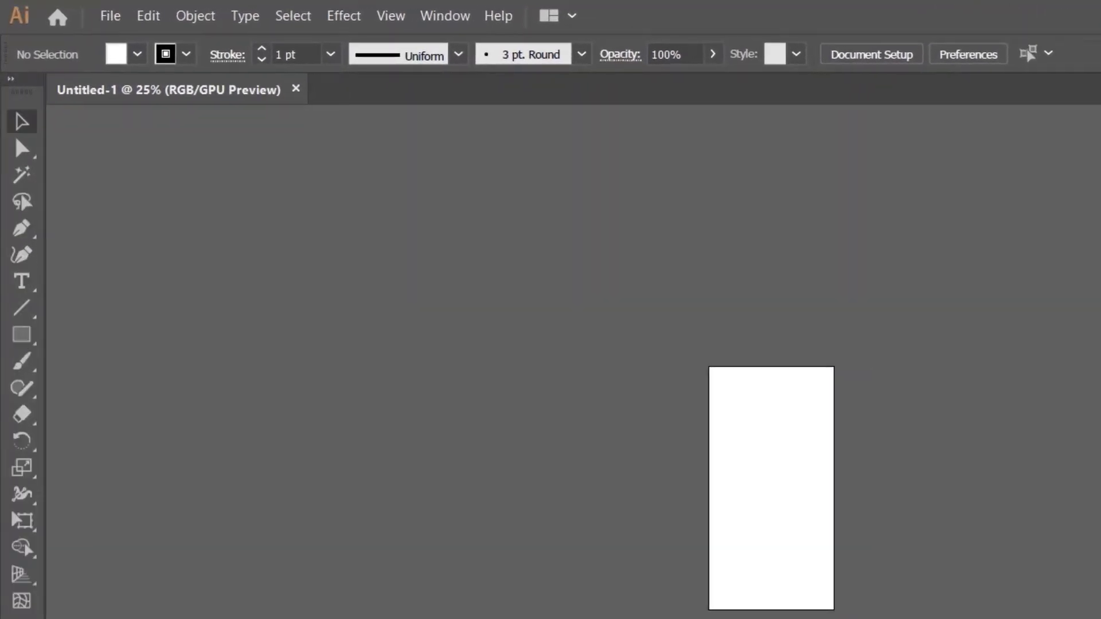
- Expand the toolbar into two columns
click(19, 422)
click(10, 81)
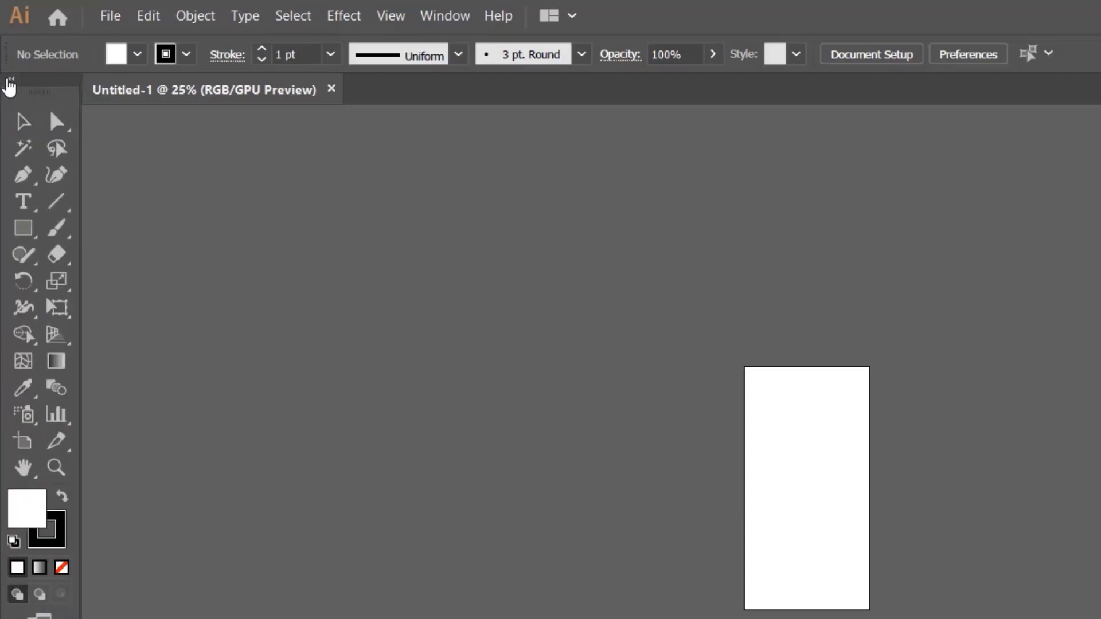
click(47, 170)
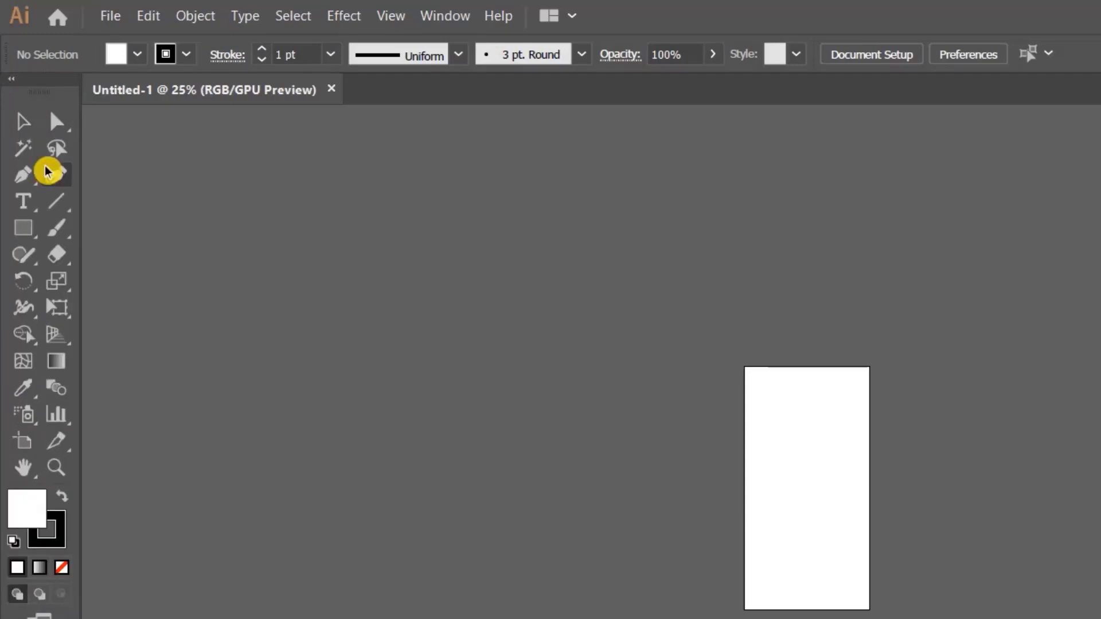
- With the Artboard tool, toggle full-screen mode and confirm the 288 x 560 pt artboard size
click(25, 447)
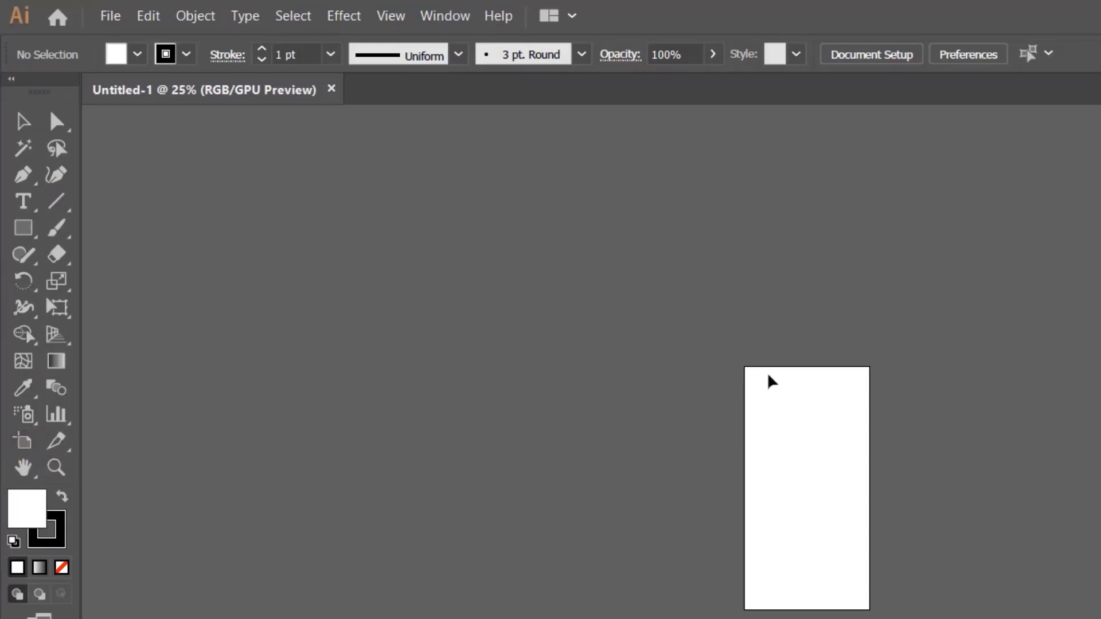
key(f)
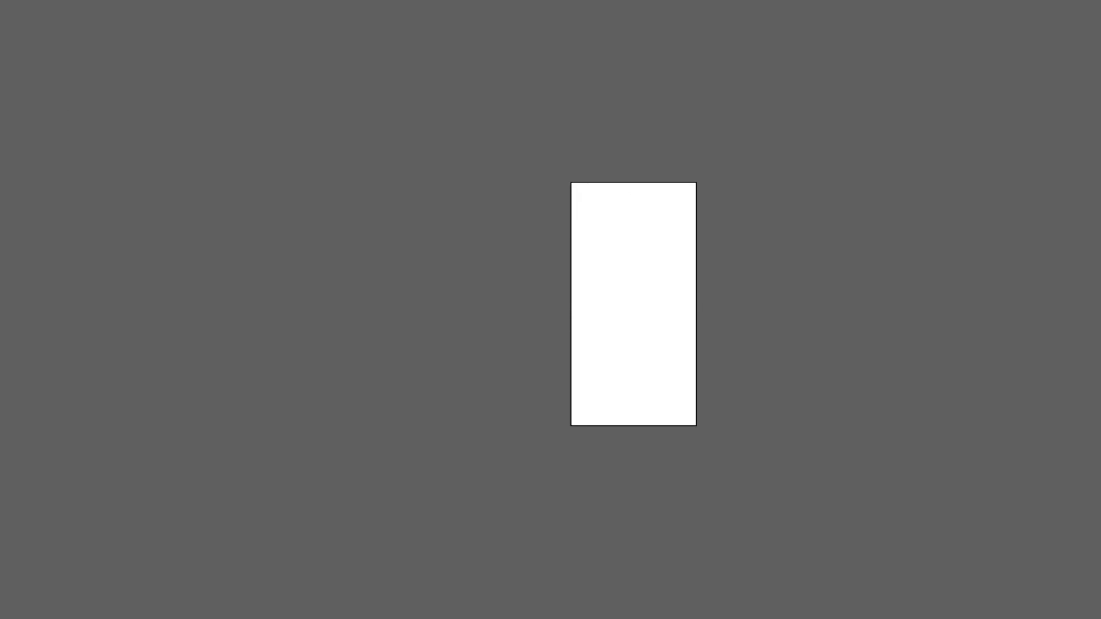
key(f)
click(16, 318)
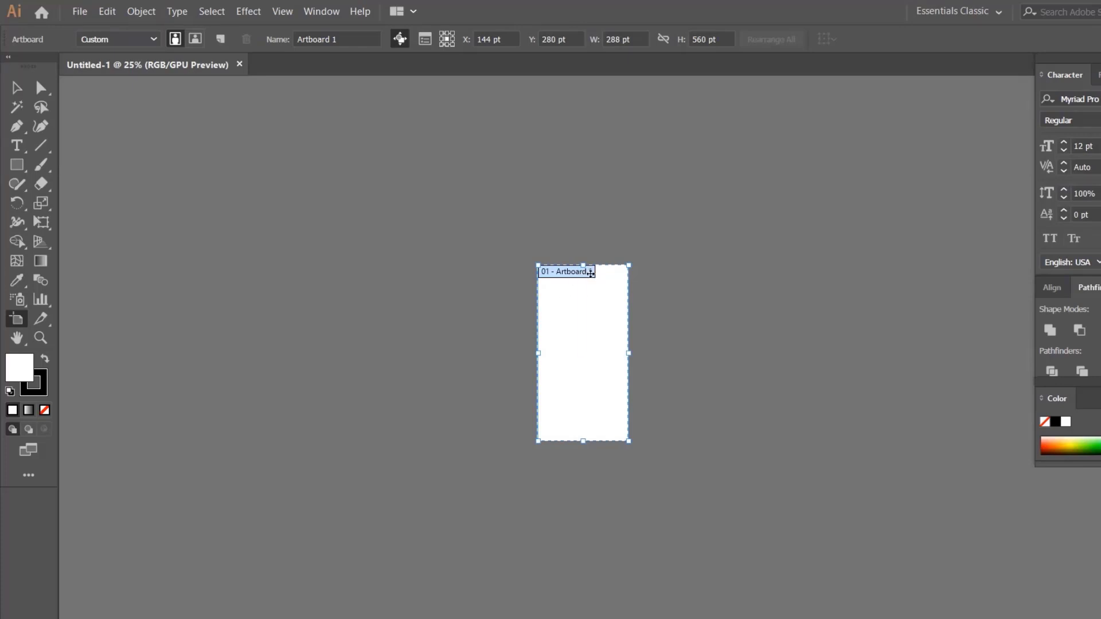
click(16, 89)
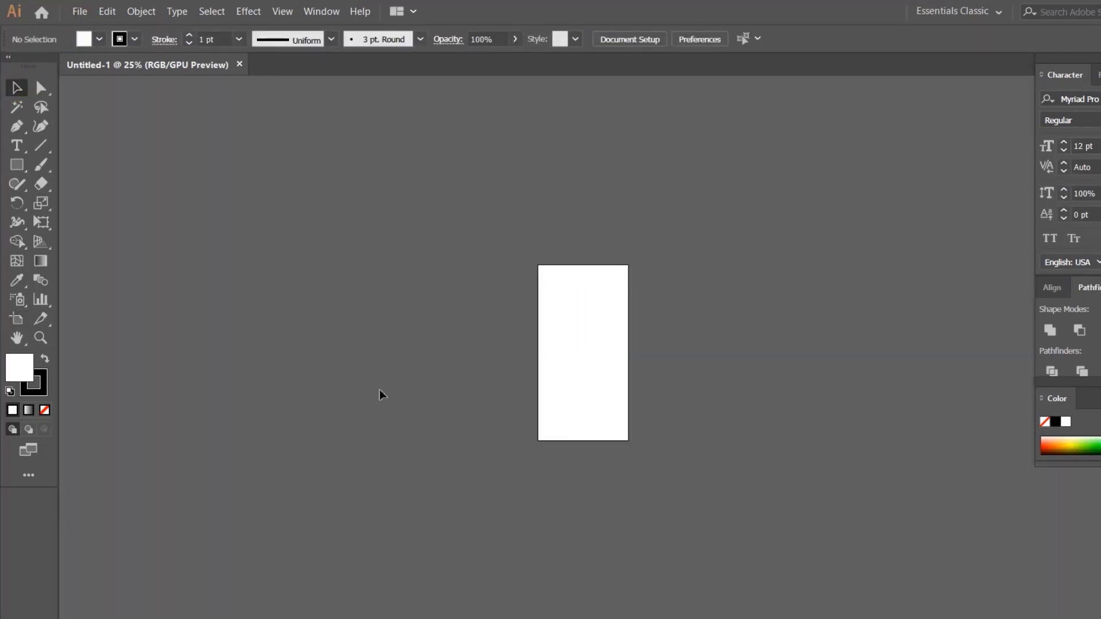
- Create a new document with 2 artboards using inches as units
key(ctrl+n)
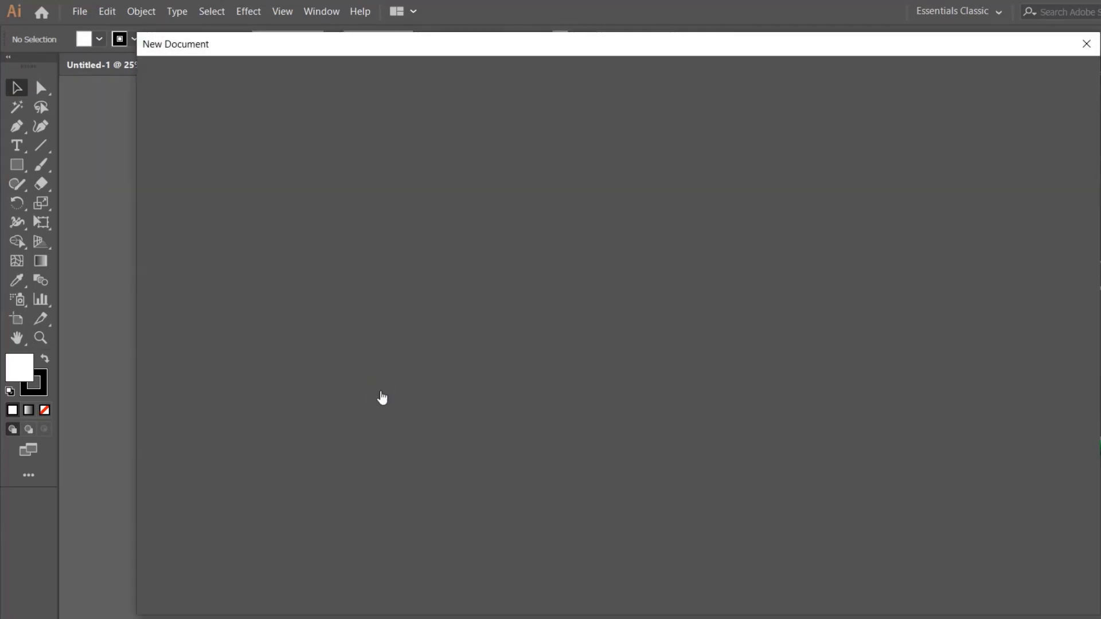
click(1021, 238)
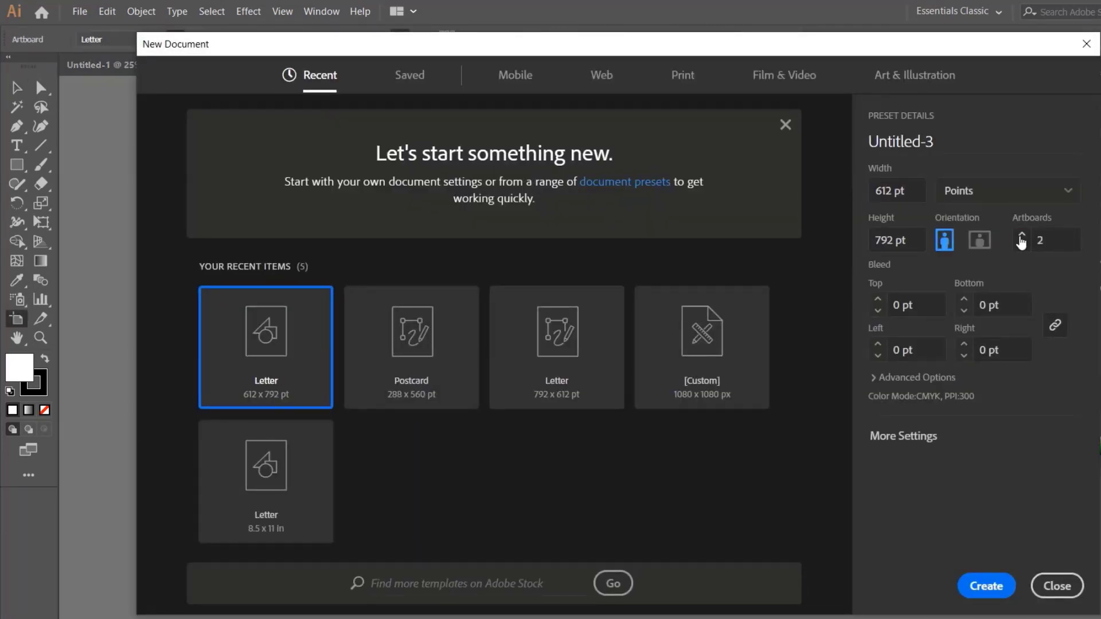
click(1004, 196)
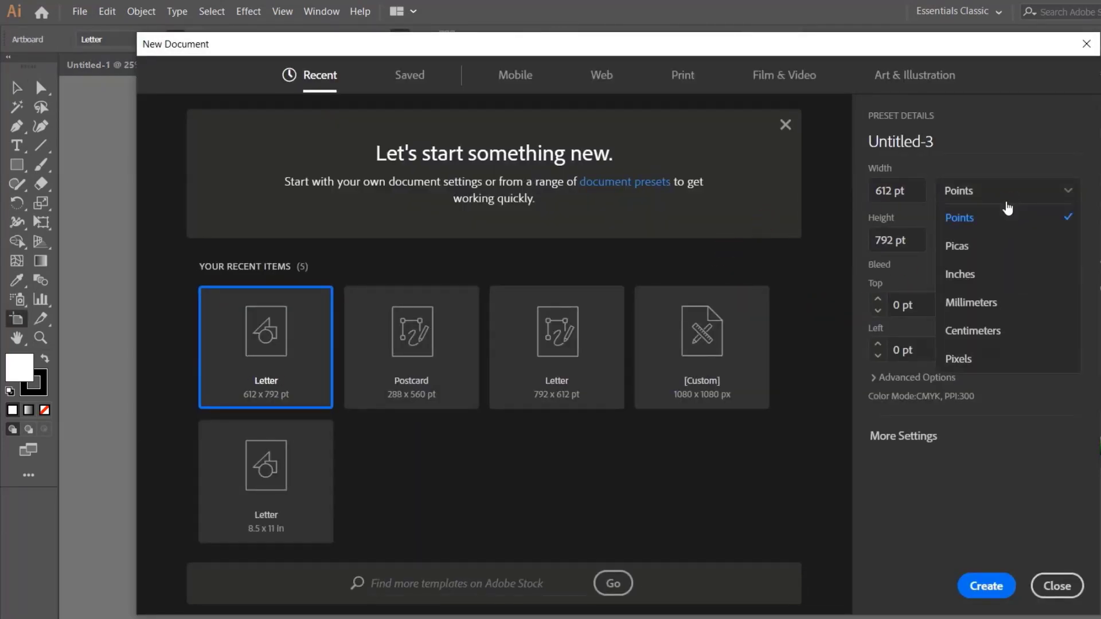
click(967, 275)
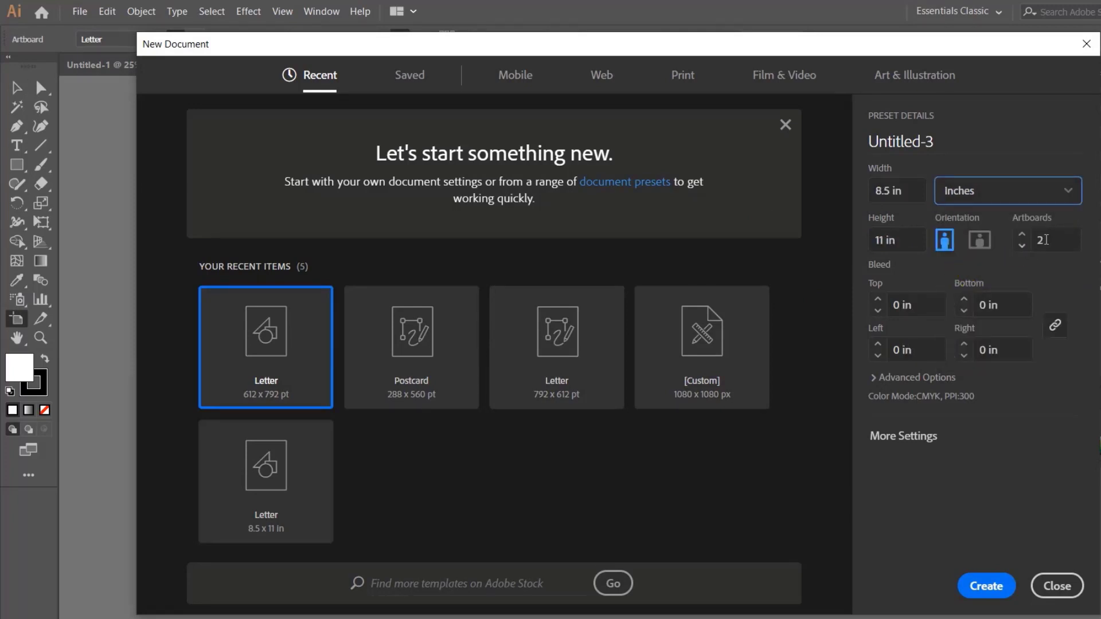
click(986, 588)
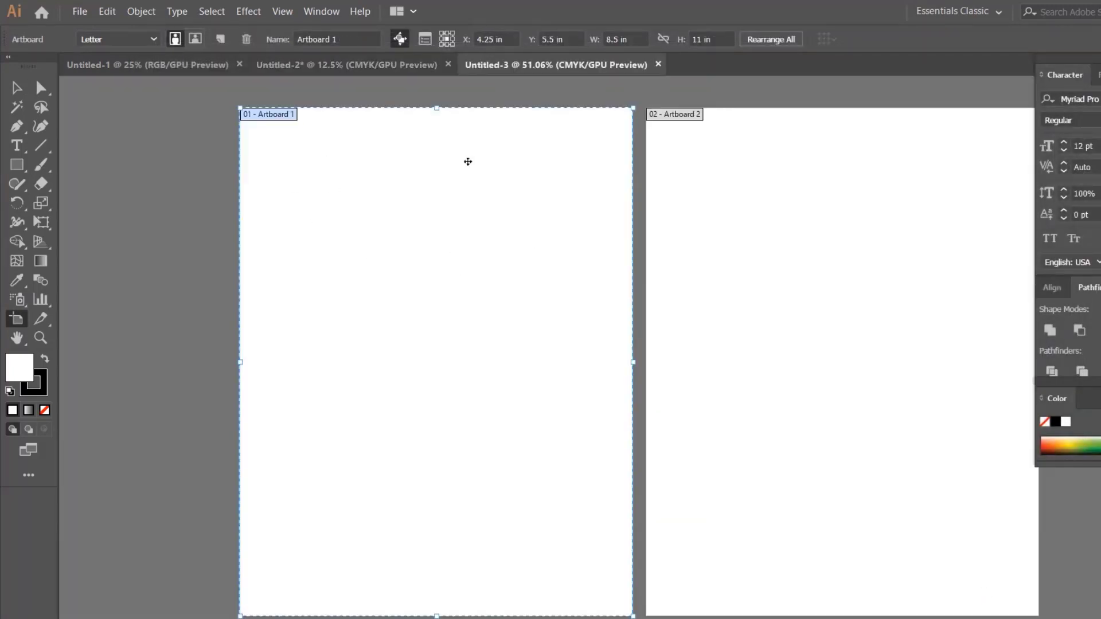
- Close the Untitled-1 document
alt+scroll(442, 271, down, 2)
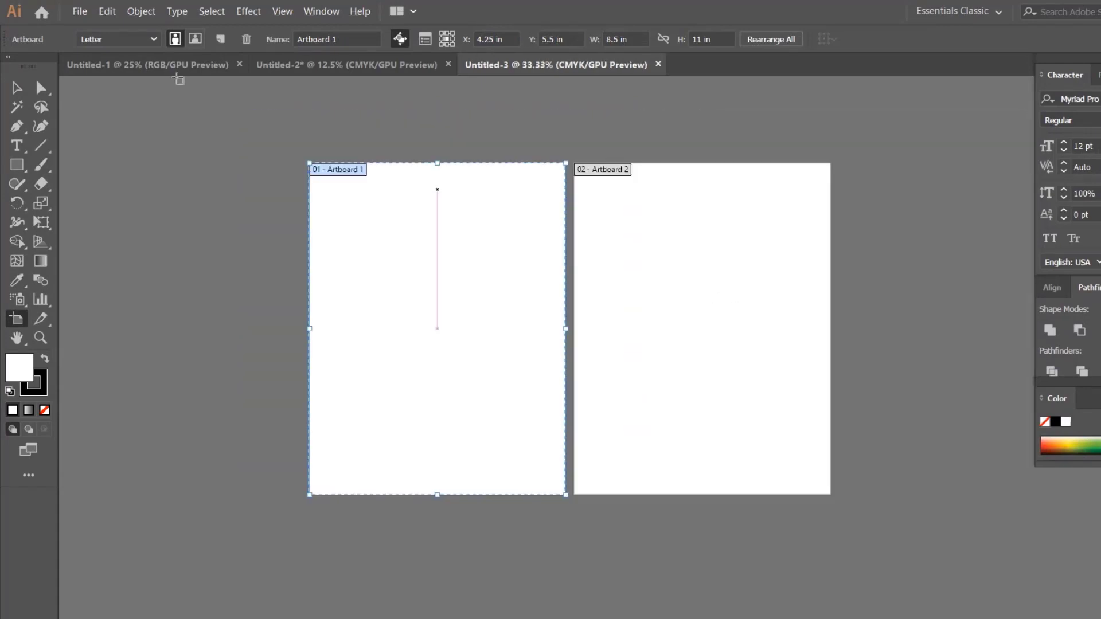
click(16, 89)
click(118, 69)
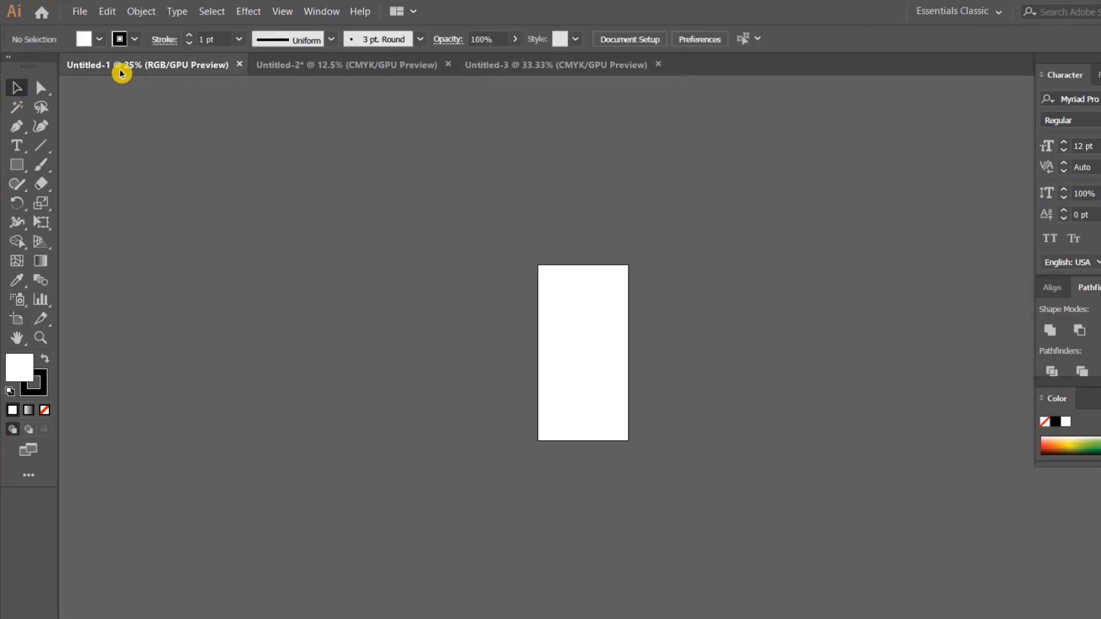
click(297, 73)
click(239, 65)
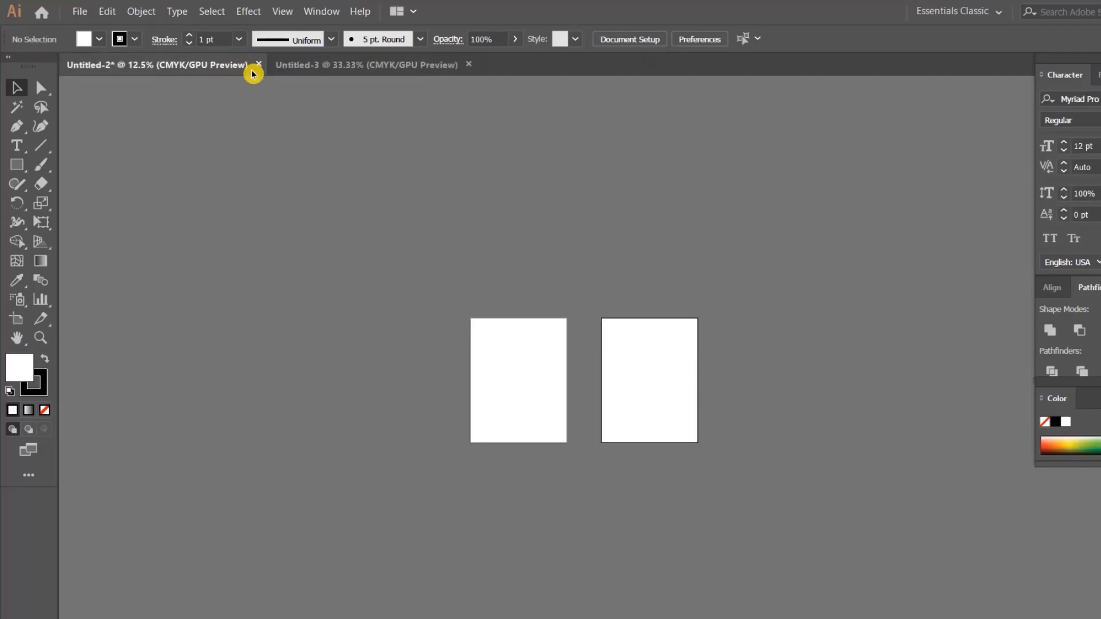
- Create a File > New document with 4 artboards in landscape orientation, 11 x 8.5 in
click(79, 12)
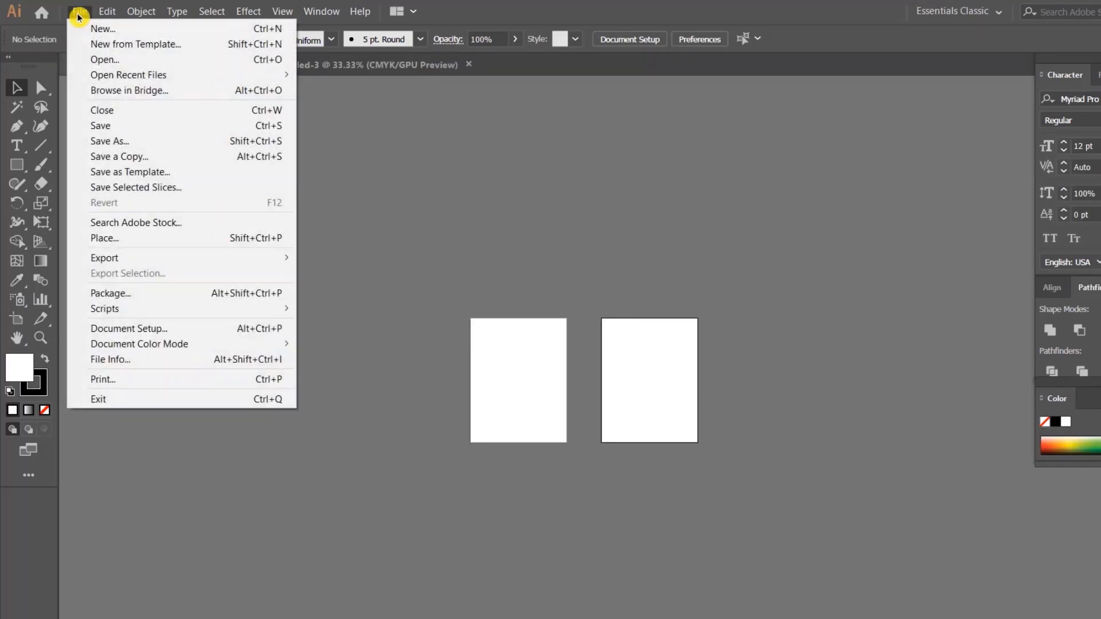
click(95, 28)
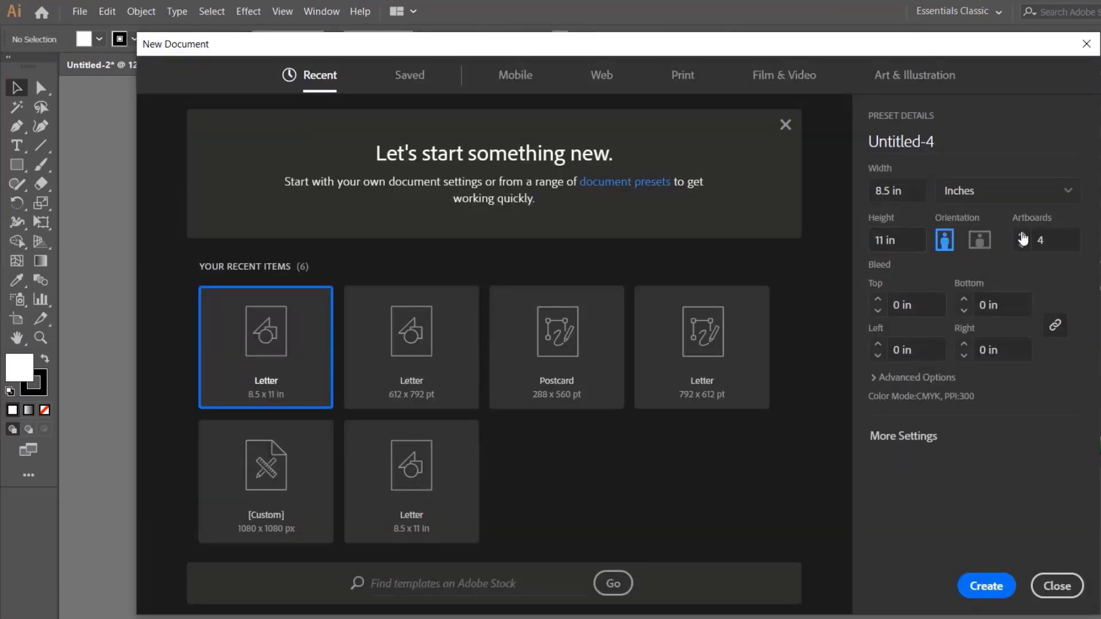
click(981, 247)
click(981, 242)
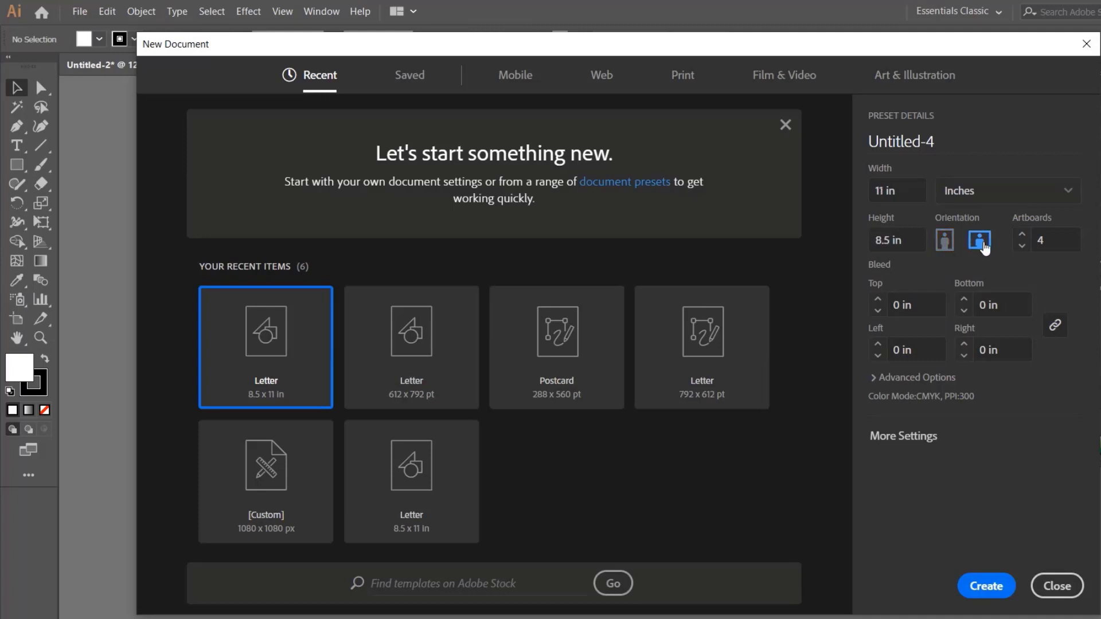
click(1040, 238)
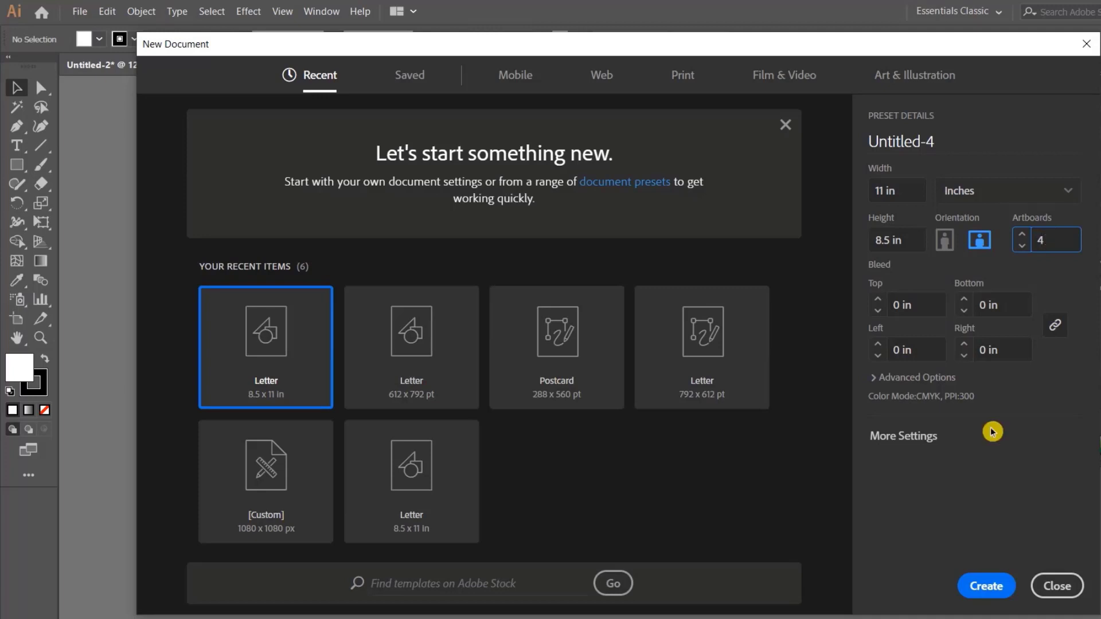
click(991, 585)
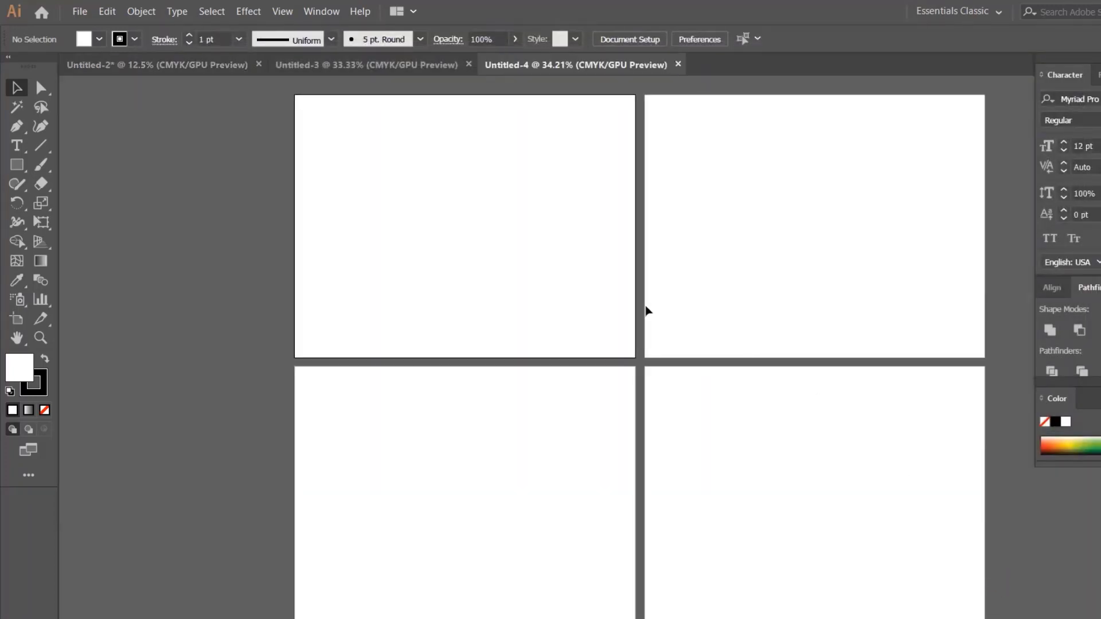
- Switch to the Untitled-2 tab and frame its portrait artboards in view
scroll(574, 369, down, 3)
scroll(608, 361, down, 1)
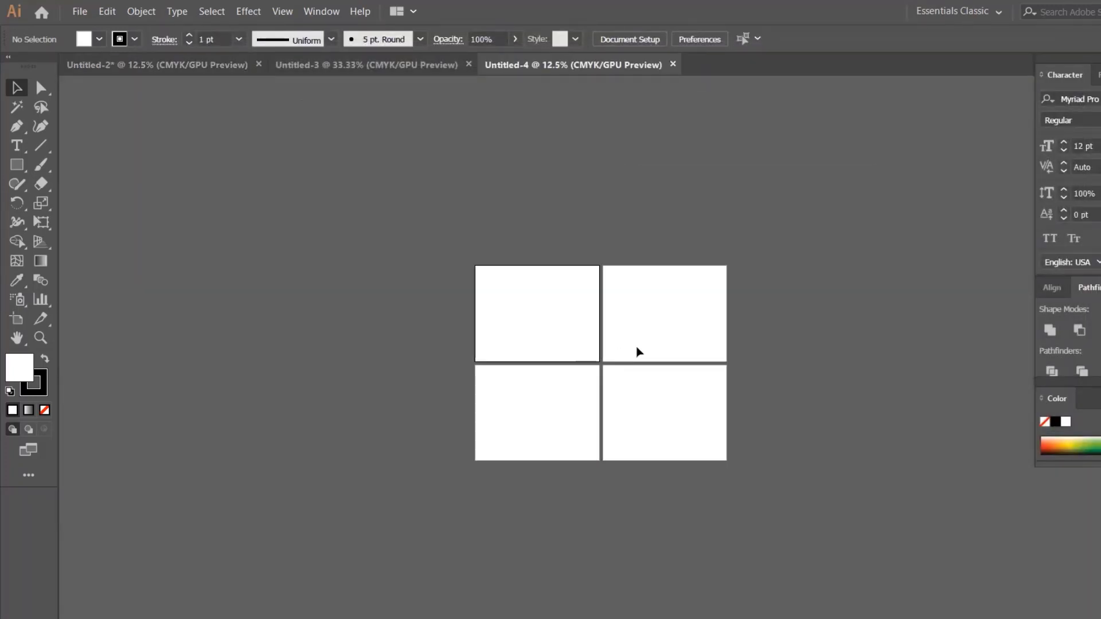
scroll(660, 347, up, 1)
scroll(672, 345, up, 1)
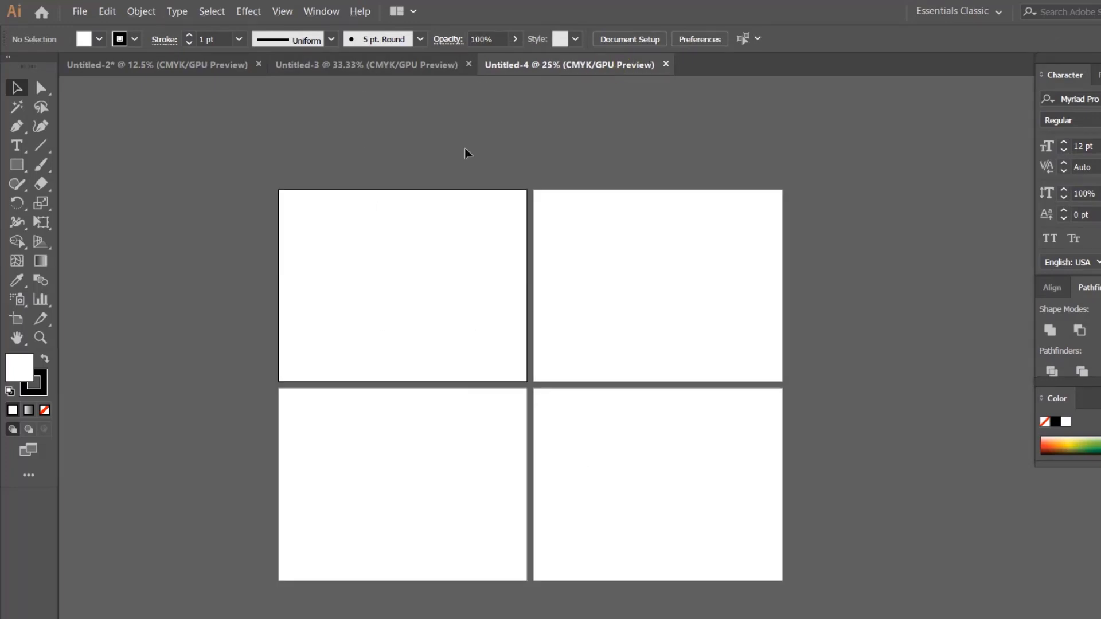
click(386, 64)
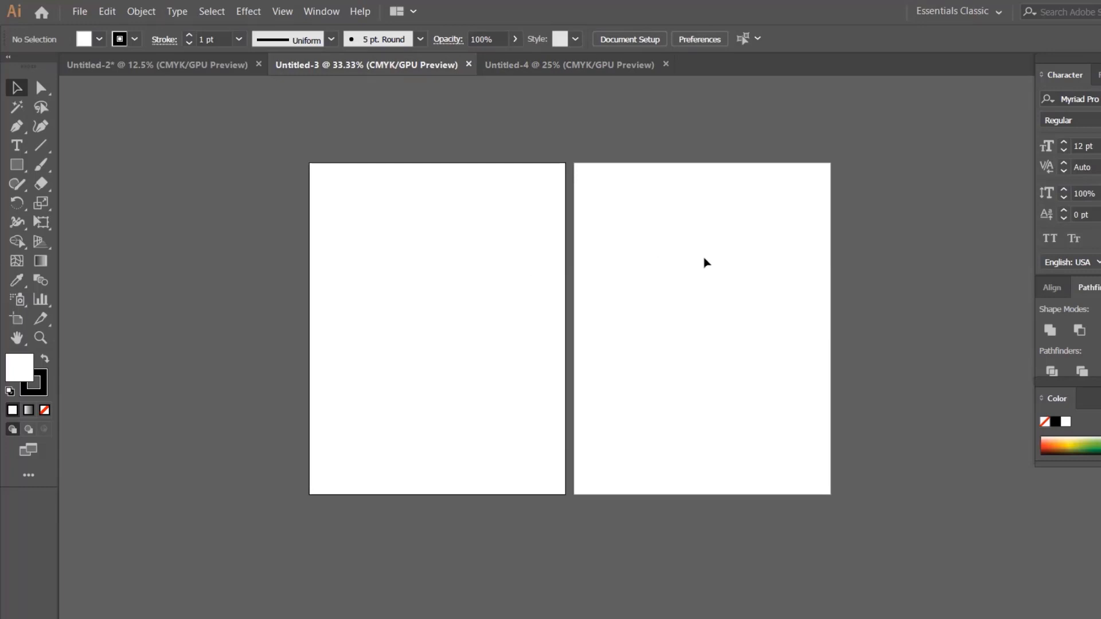
click(162, 66)
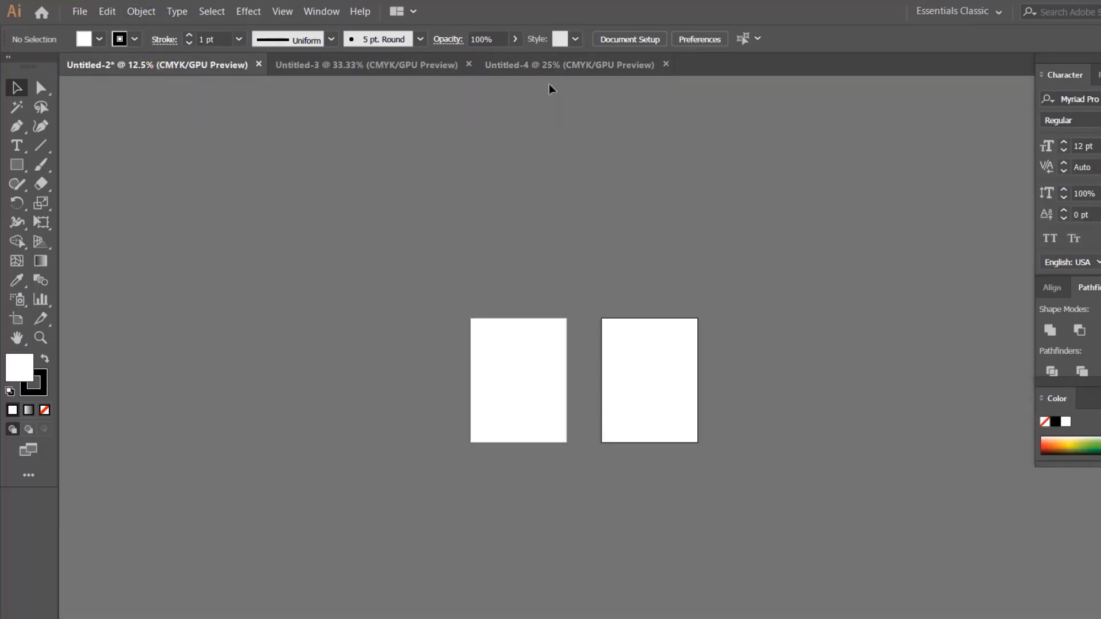
drag(693, 416, 439, 309)
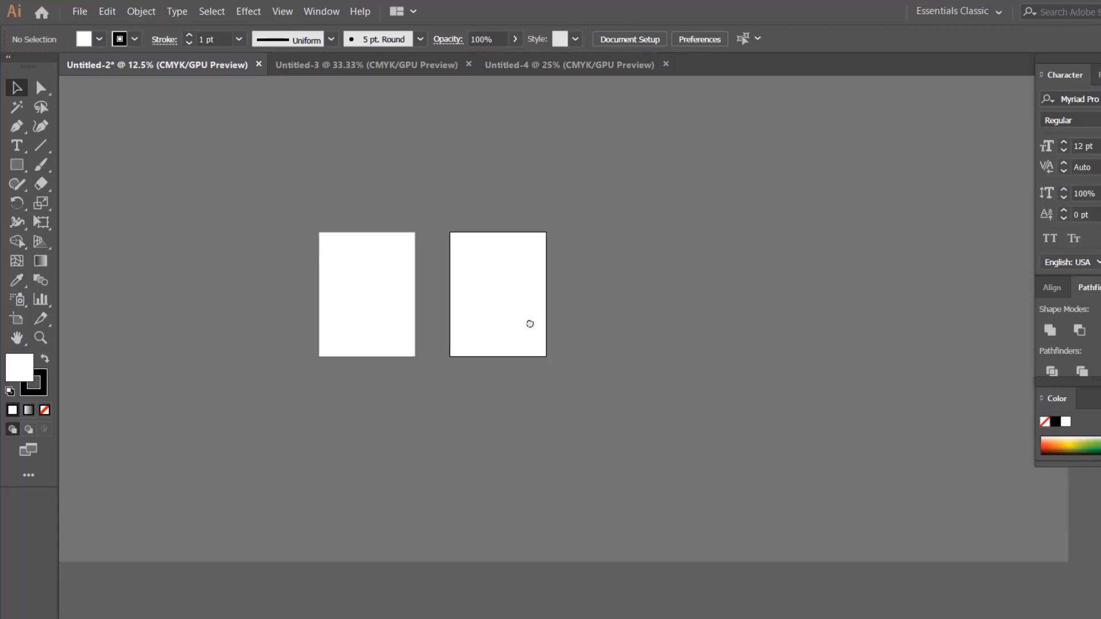
scroll(324, 308, up, 1)
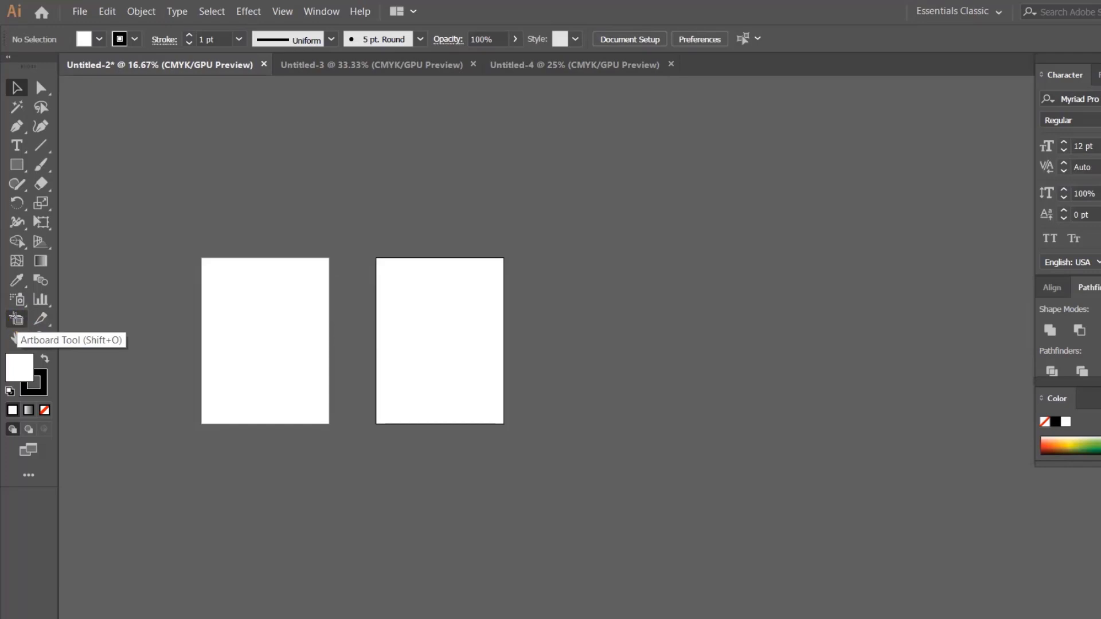
- Delete the extra second artboard and duplicate Artboard 1 to its right
click(18, 323)
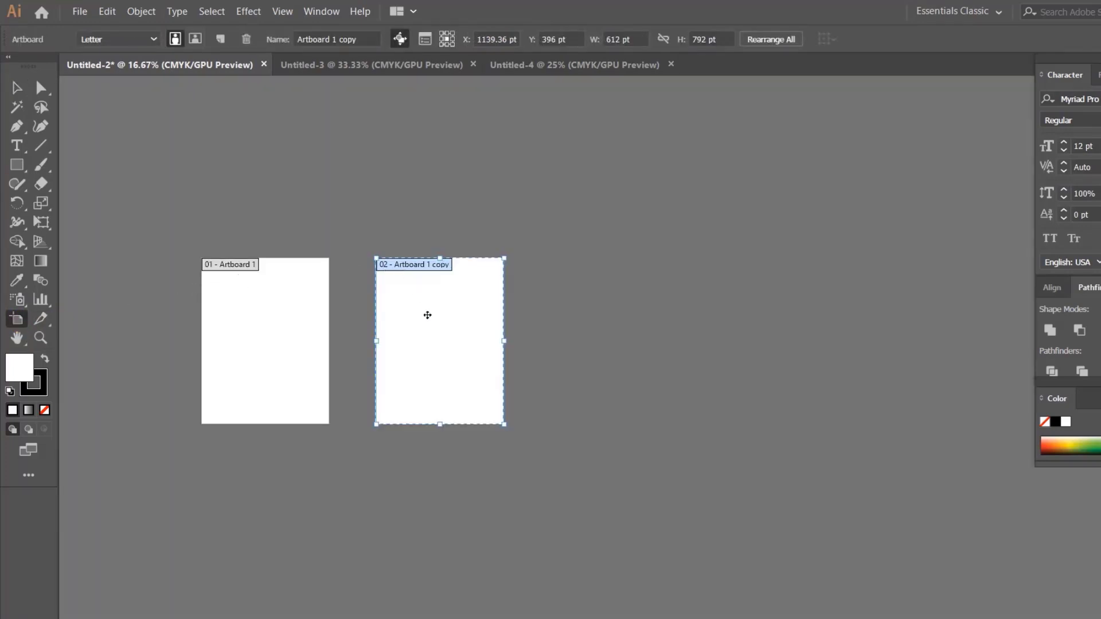
key(Delete)
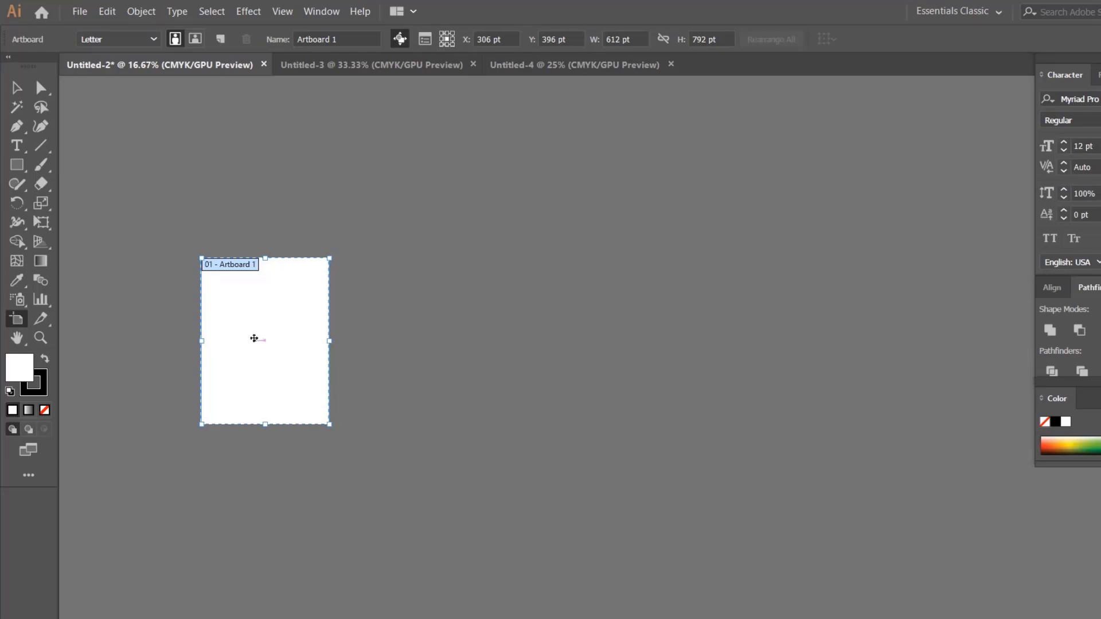
drag(257, 342, 754, 338)
- Select all four artboards and Alt-drag copies into a second row below
shift+click(582, 352)
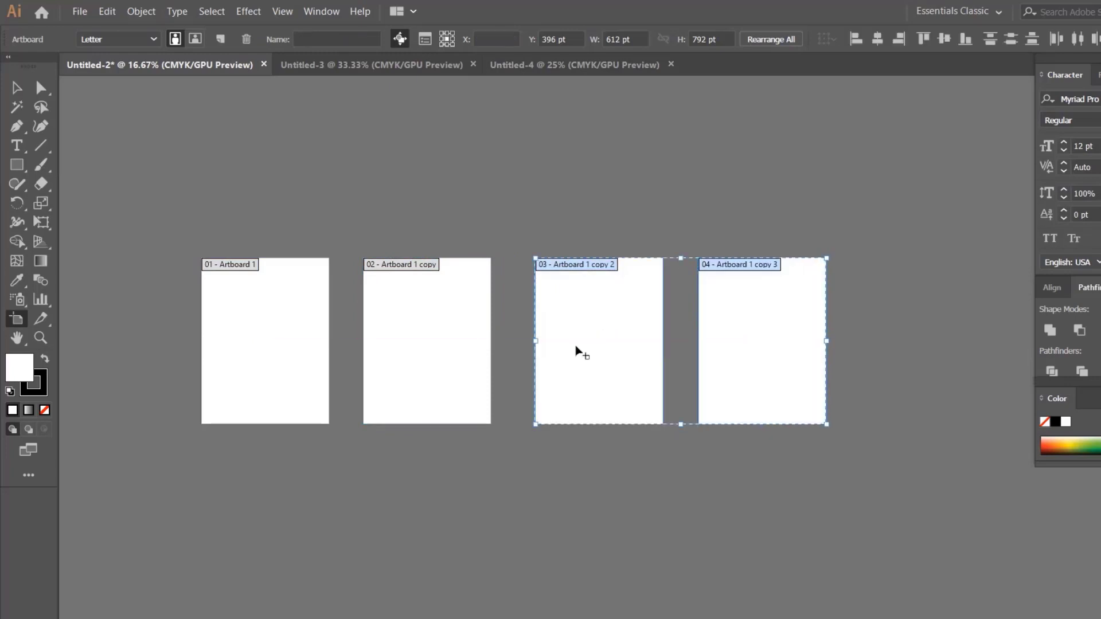
shift+click(416, 351)
shift+click(244, 346)
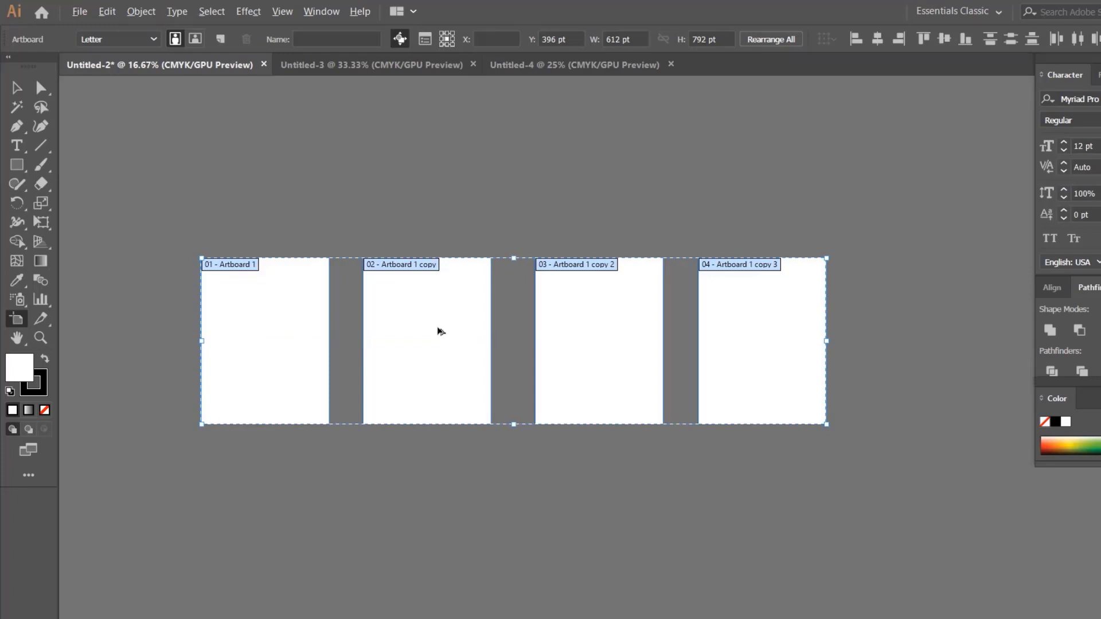
drag(440, 331, 442, 525)
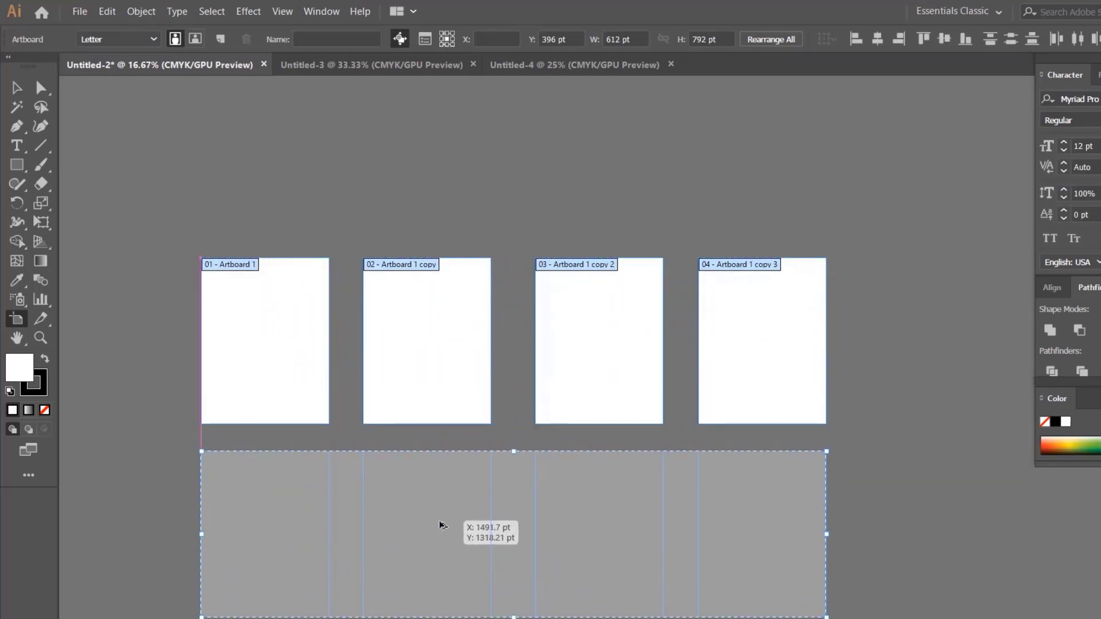
drag(442, 525, 442, 525)
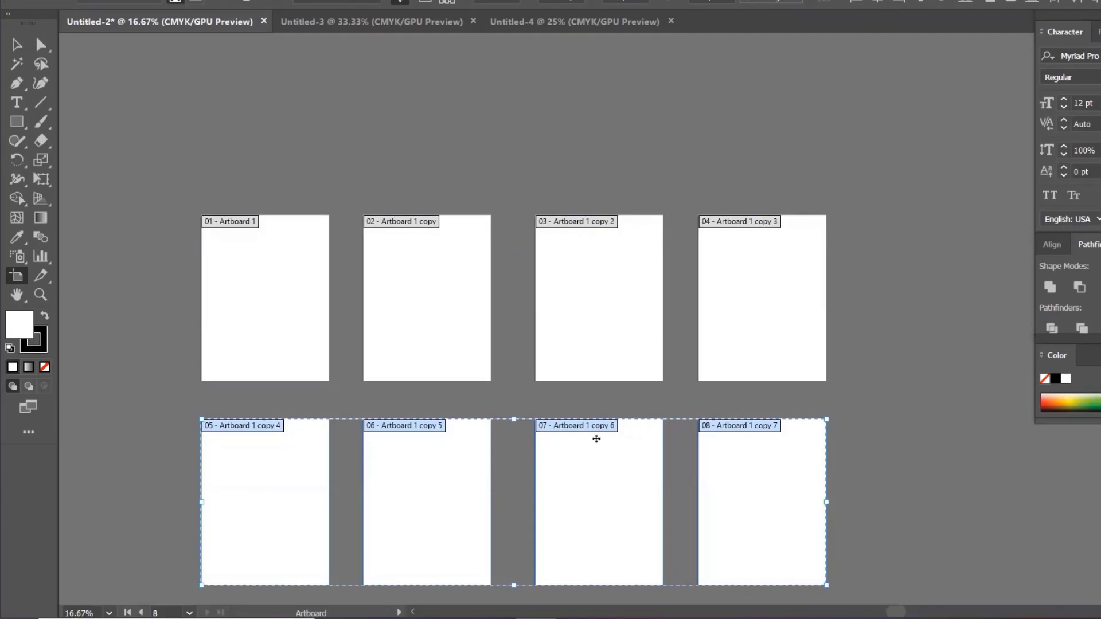
scroll(471, 307, down, 2)
scroll(516, 301, down, 2)
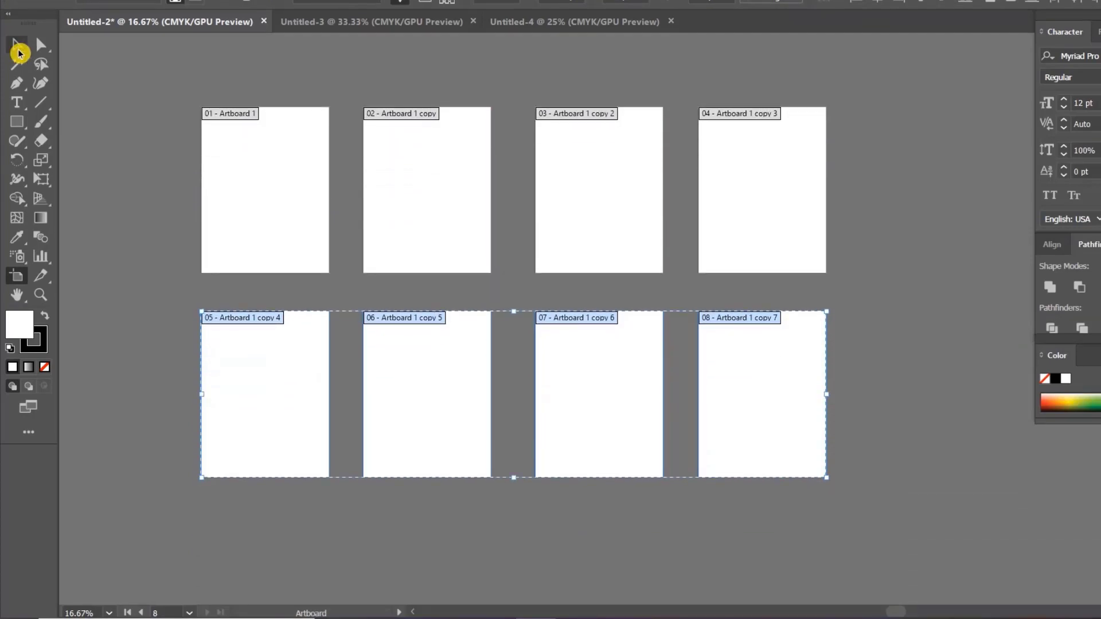
click(17, 50)
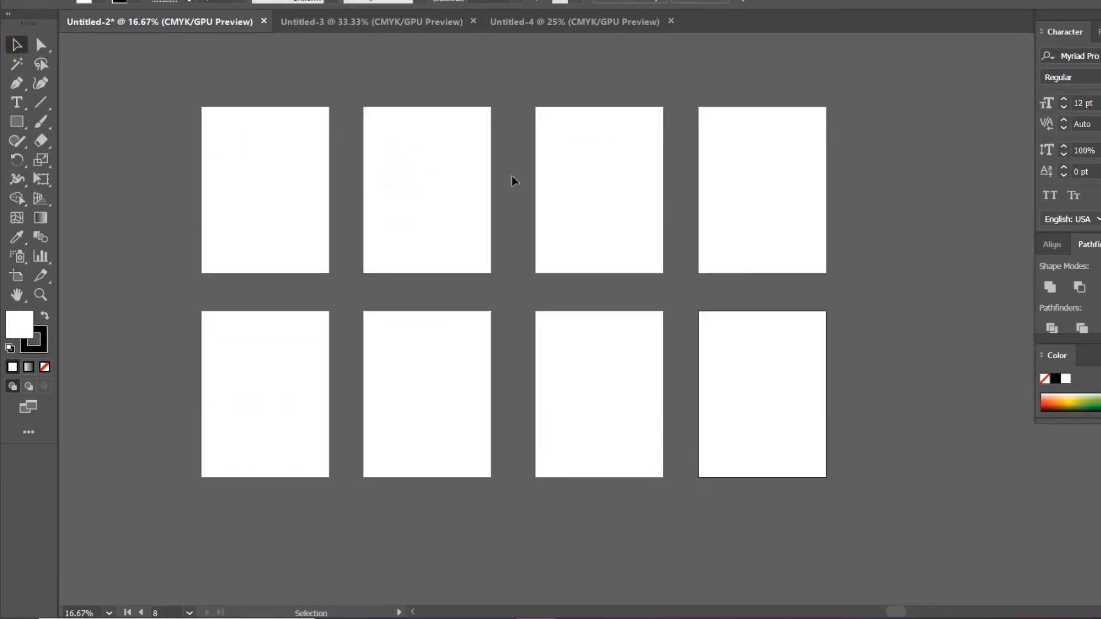
scroll(425, 324, up, 2)
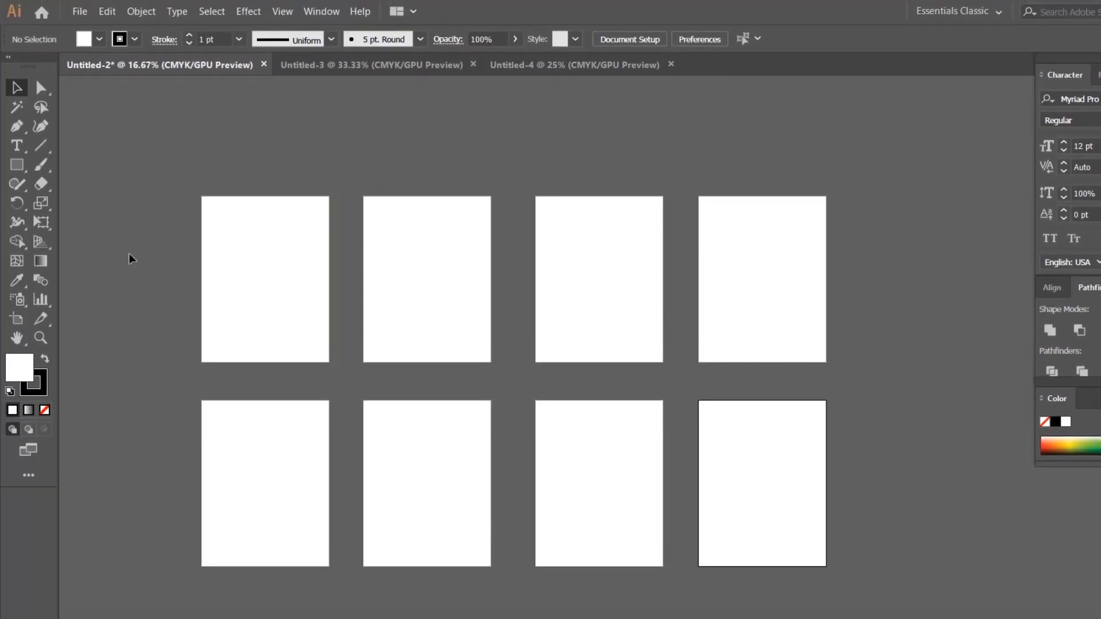
- In Untitled-3, delete the second artboard
scroll(295, 276, up, 3)
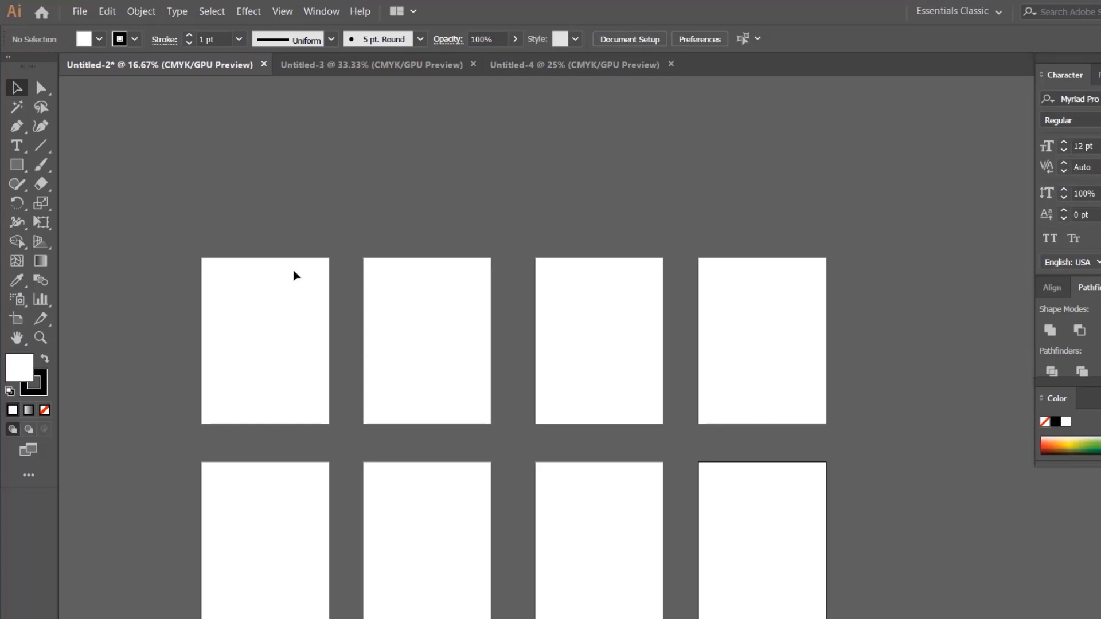
key(ctrl+Tab)
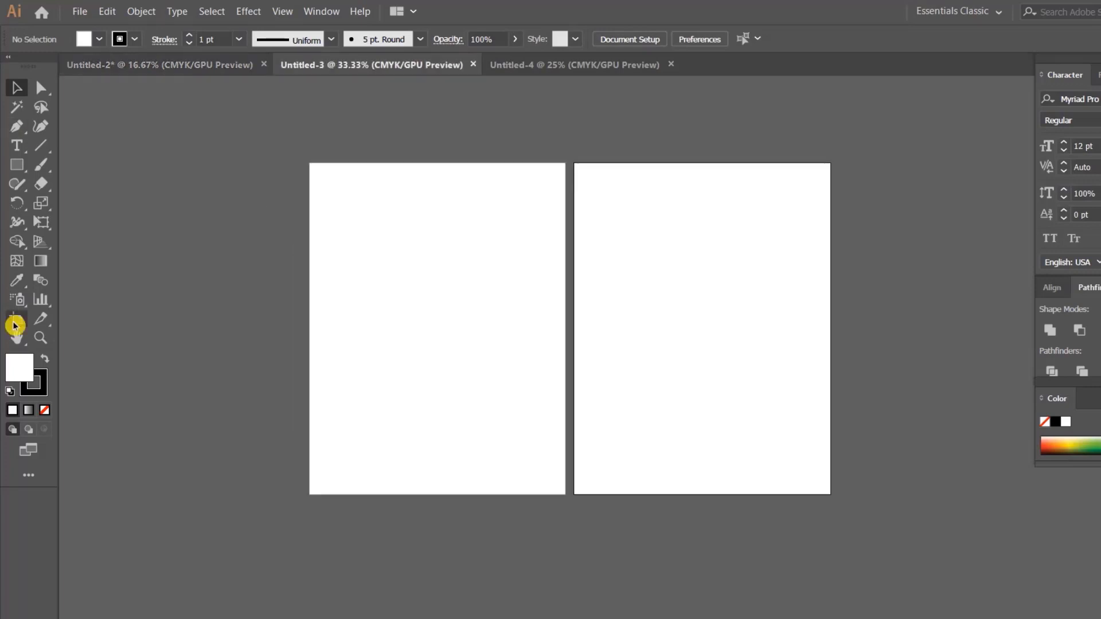
click(16, 319)
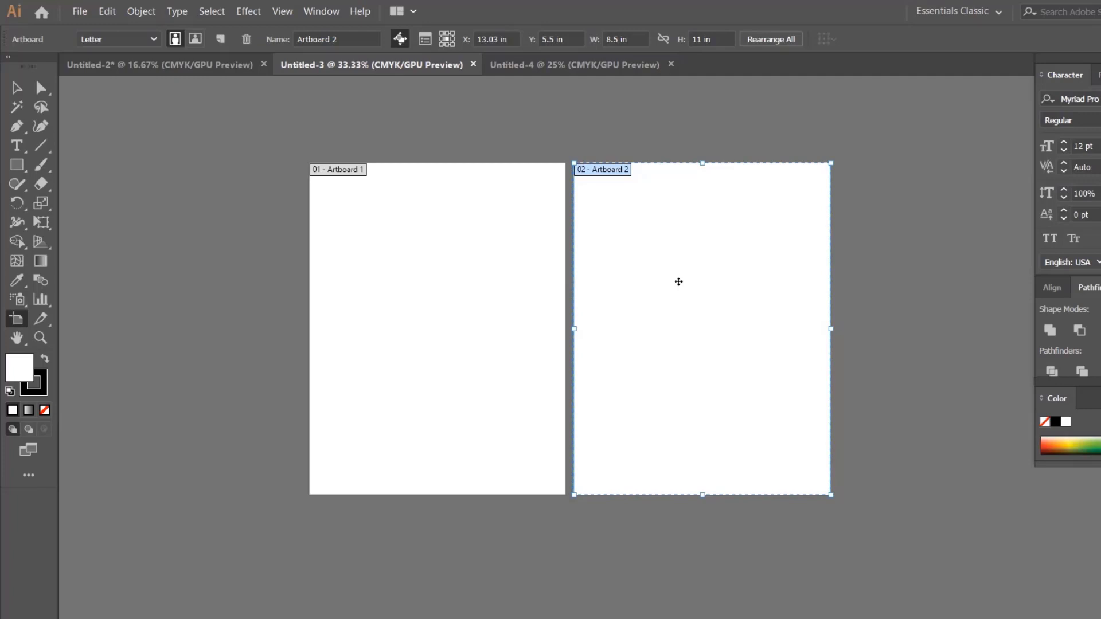
key(Delete)
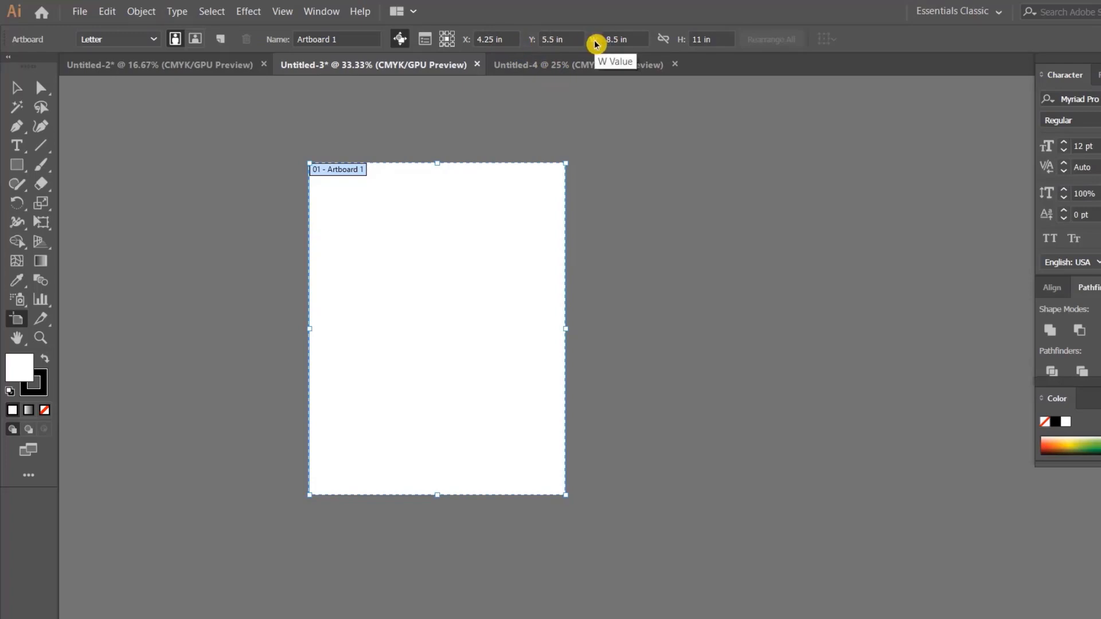
- Resize the remaining artboard to a 5 x 5 in square
double_click(617, 38)
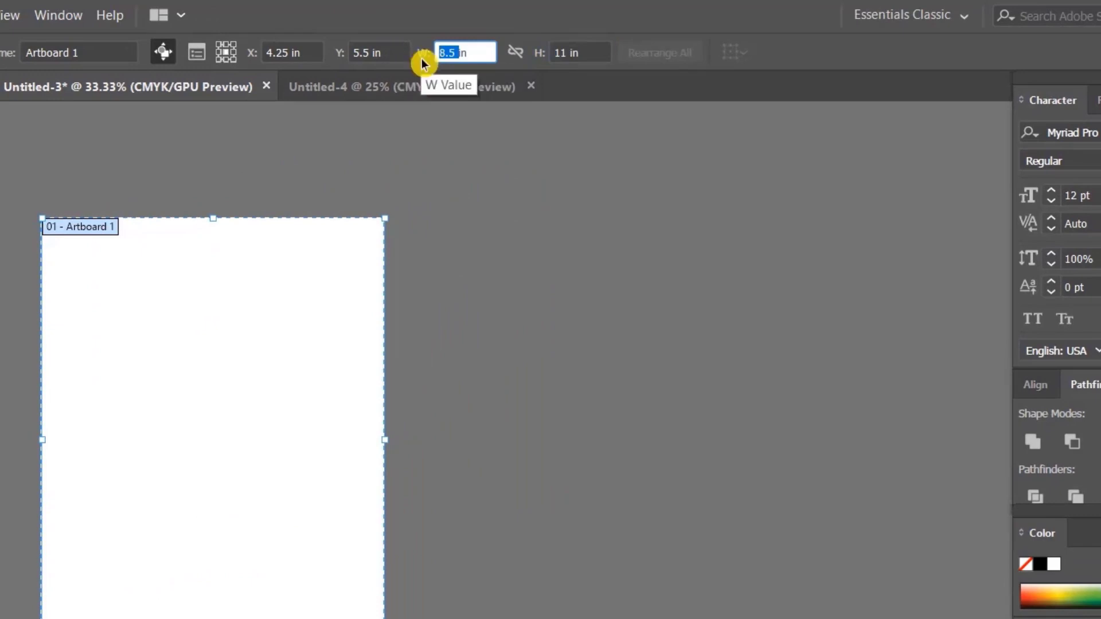
text(5)
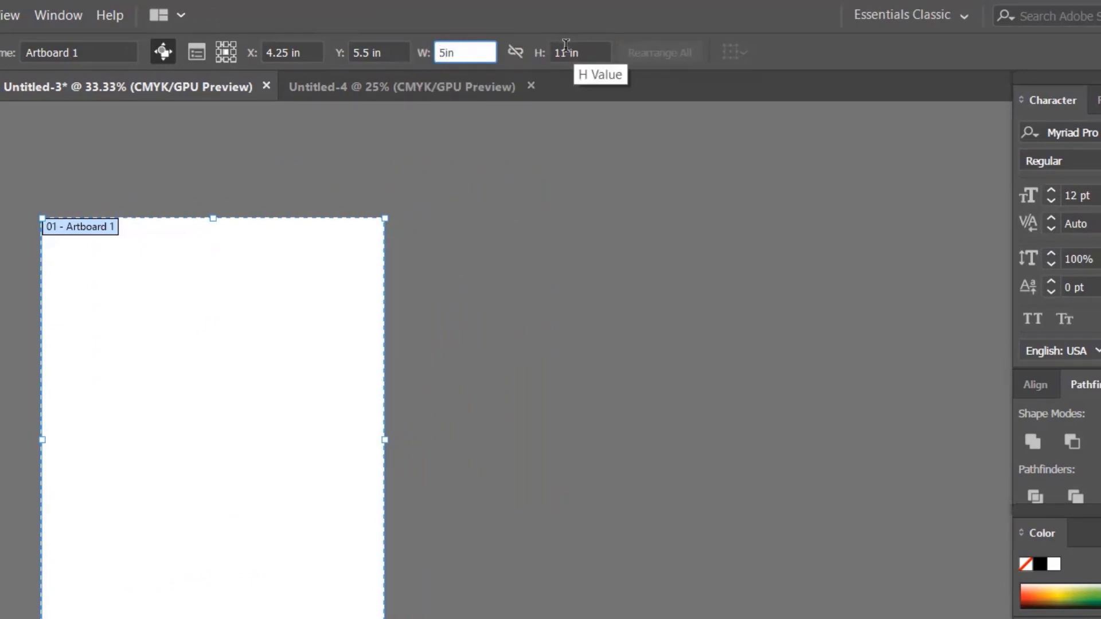
key(Tab)
text(5)
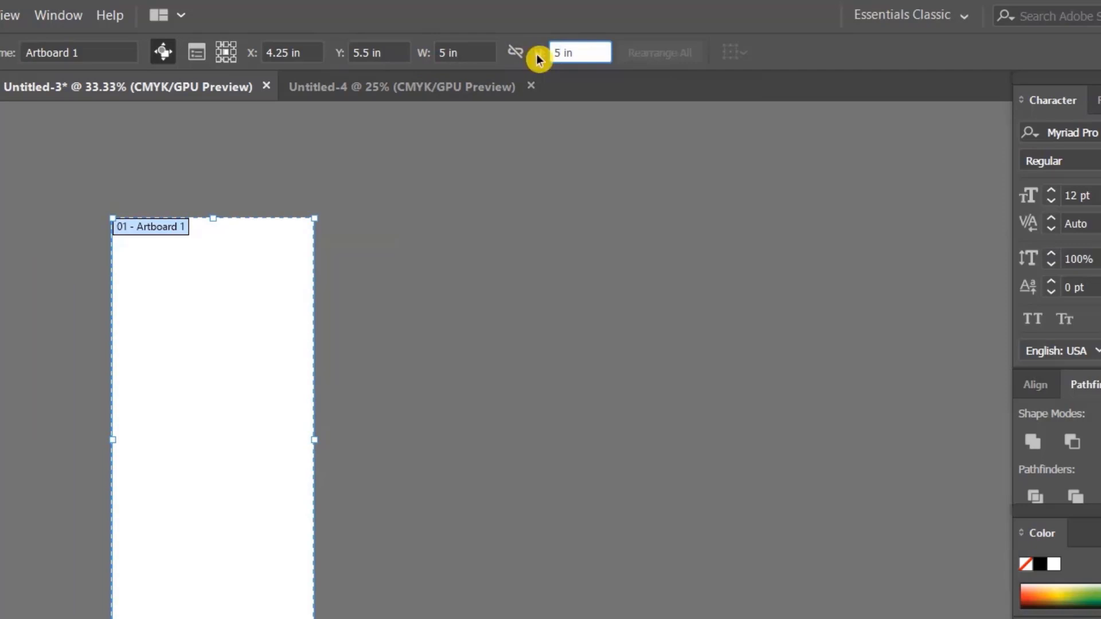
key(Return)
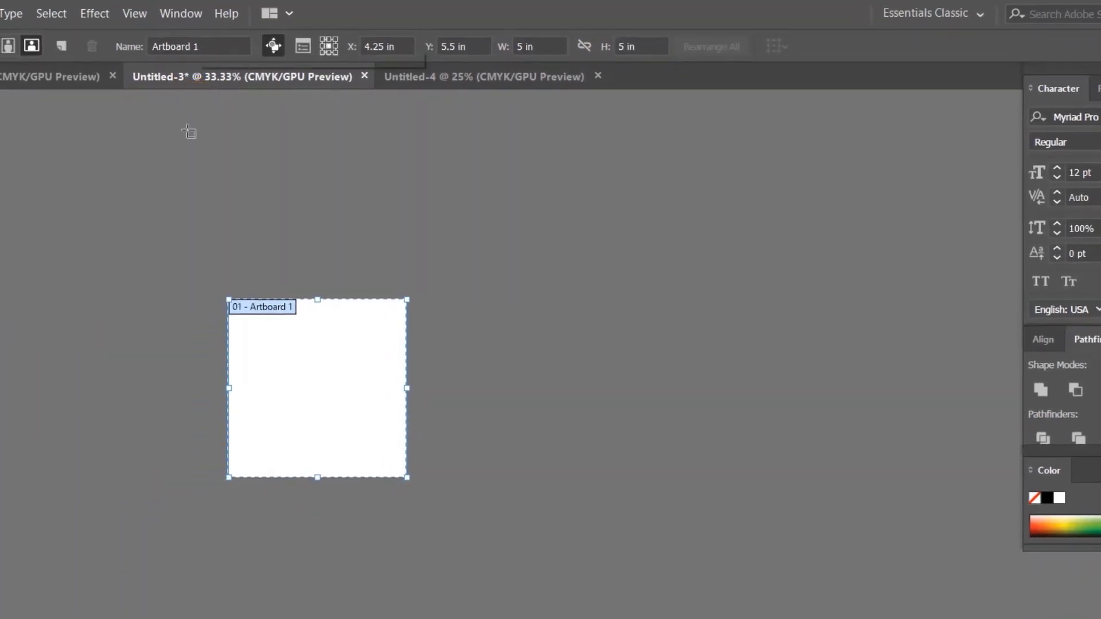
key(Escape)
key(ctrl+plus)
key(ctrl+plus)
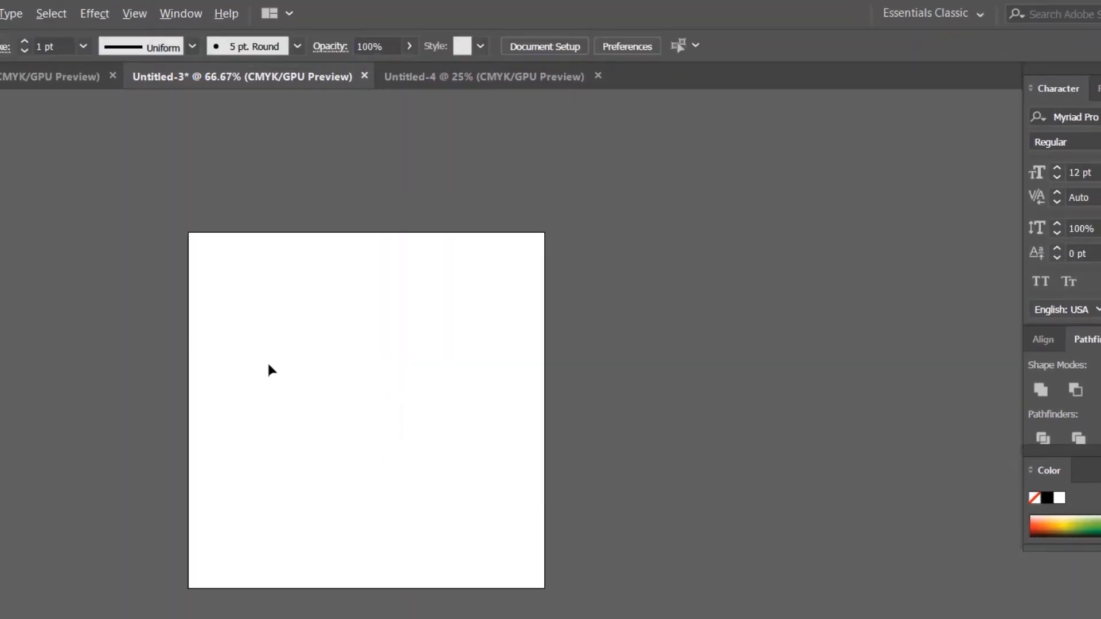
click(16, 319)
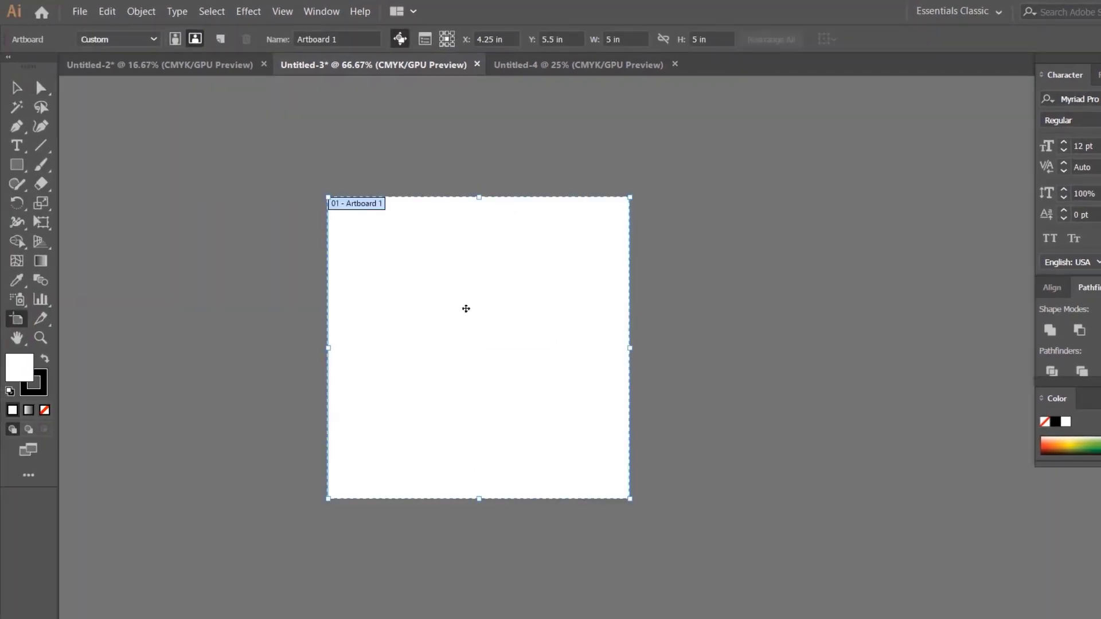
- Rename the artboard to day4
click(333, 35)
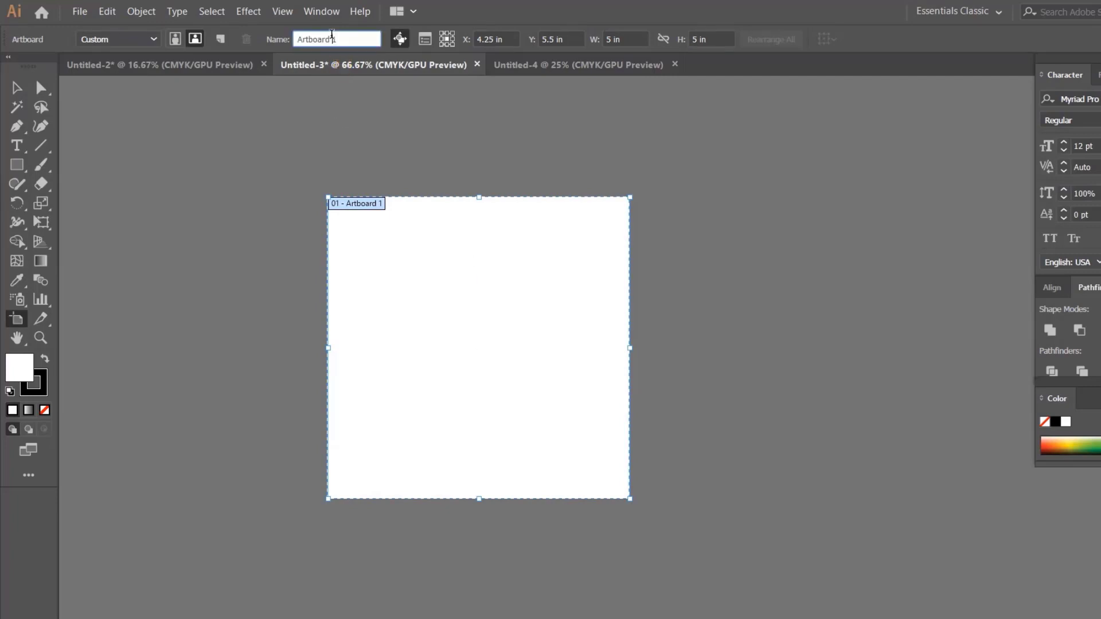
double_click(293, 39)
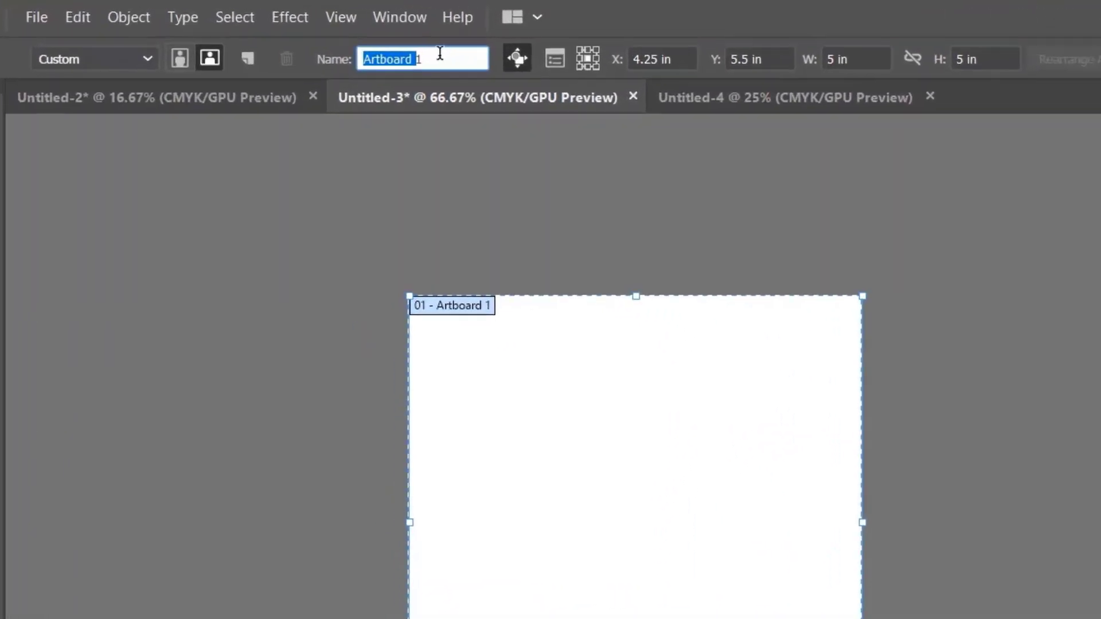
text(day1)
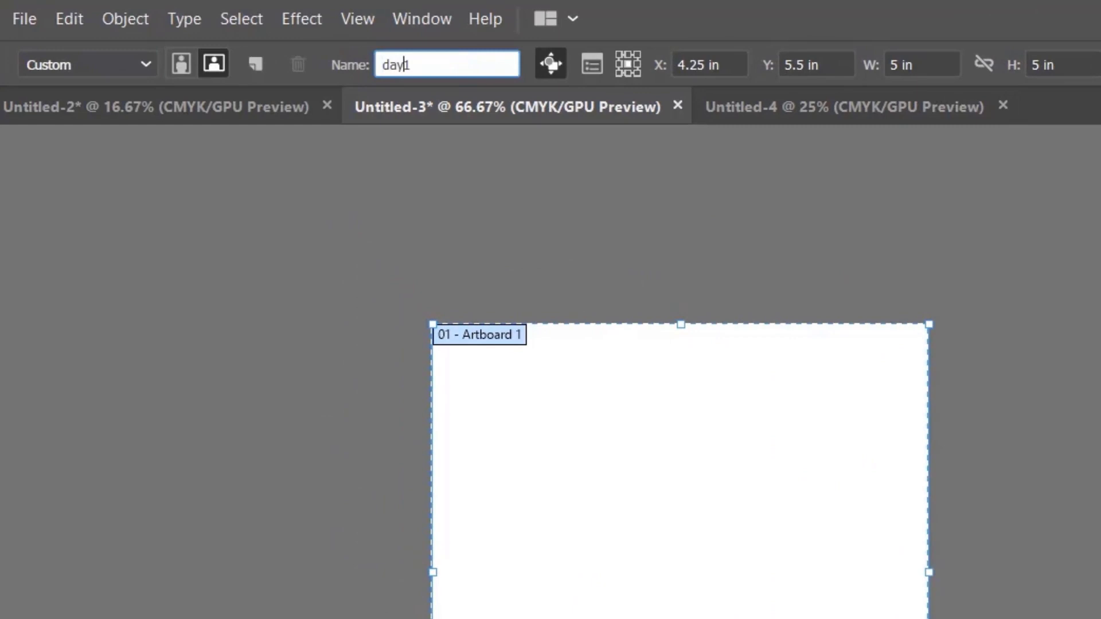
key(Delete)
text(4)
key(Return)
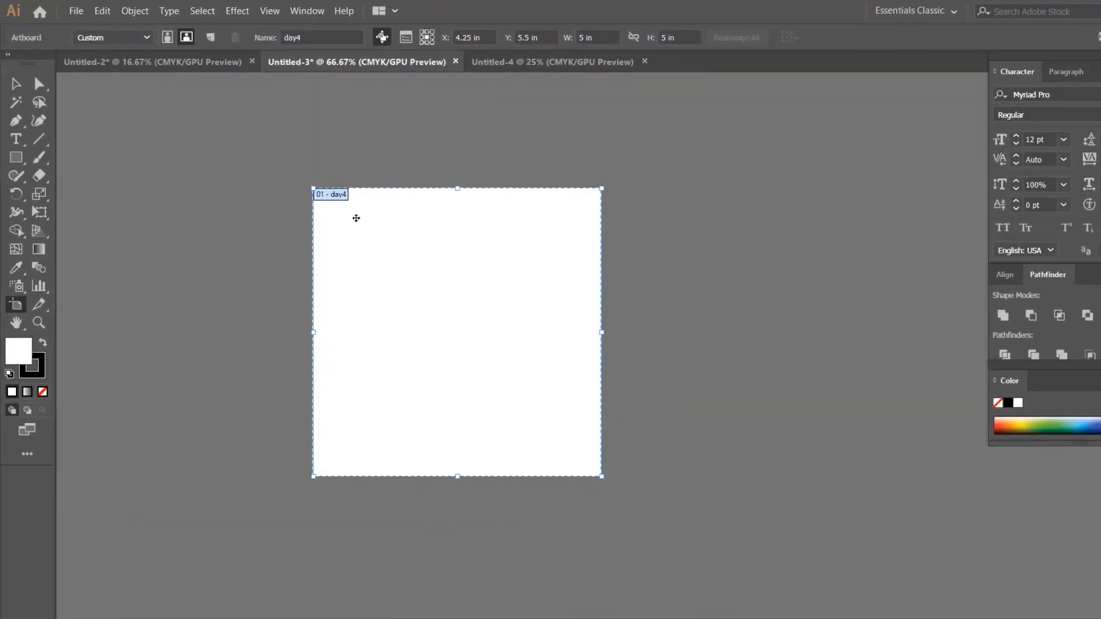
- Set the artboard width to 7 in and switch it to portrait, giving 5 x 7 in
key(ctrl+minus)
key(ctrl+plus)
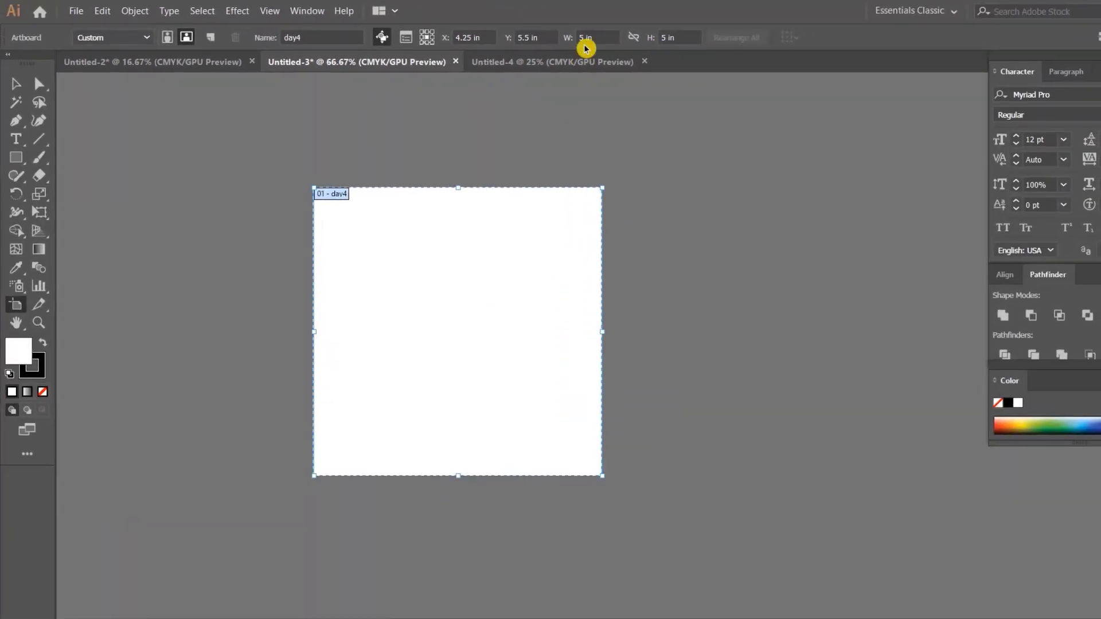
double_click(580, 38)
text(7)
key(Return)
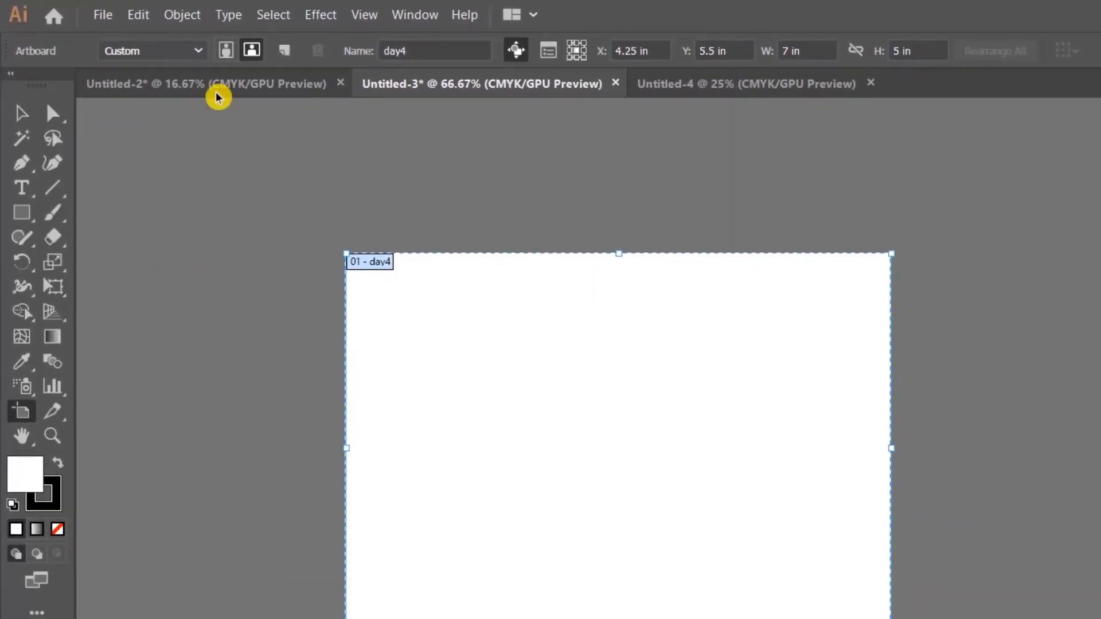
click(226, 56)
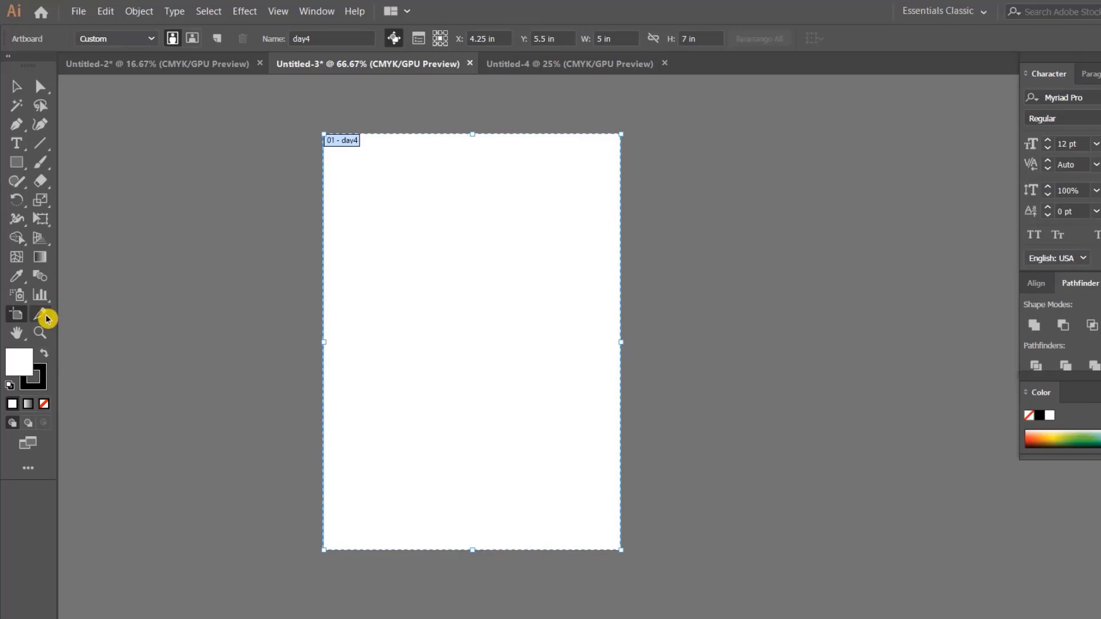
click(79, 12)
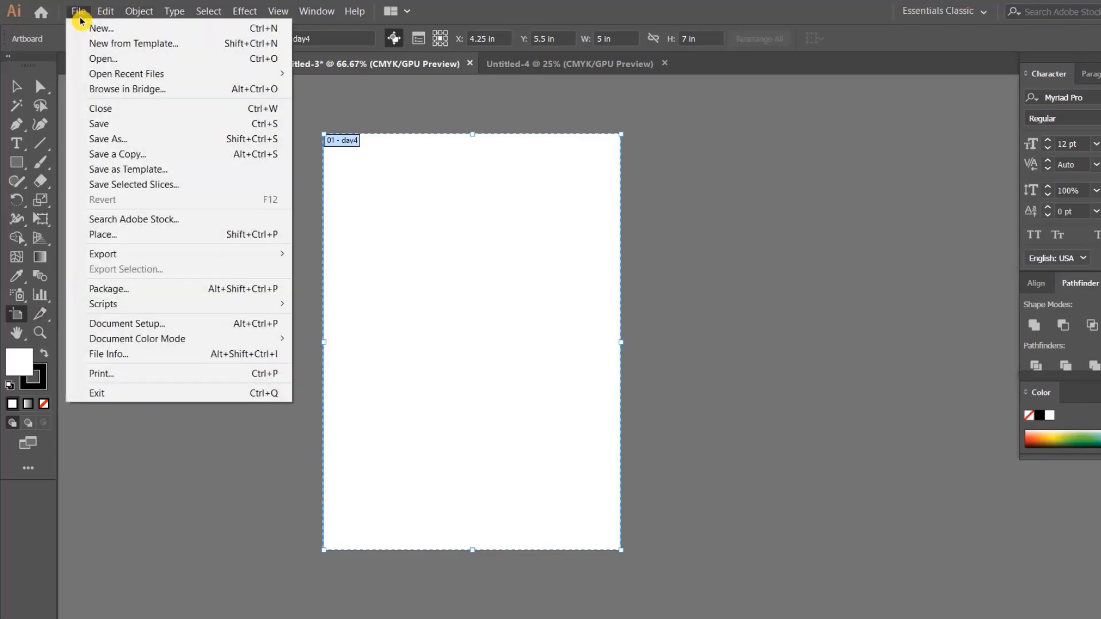
- Close the Untitled-4 document, then close Untitled-2 until its save-changes prompt appears
click(158, 467)
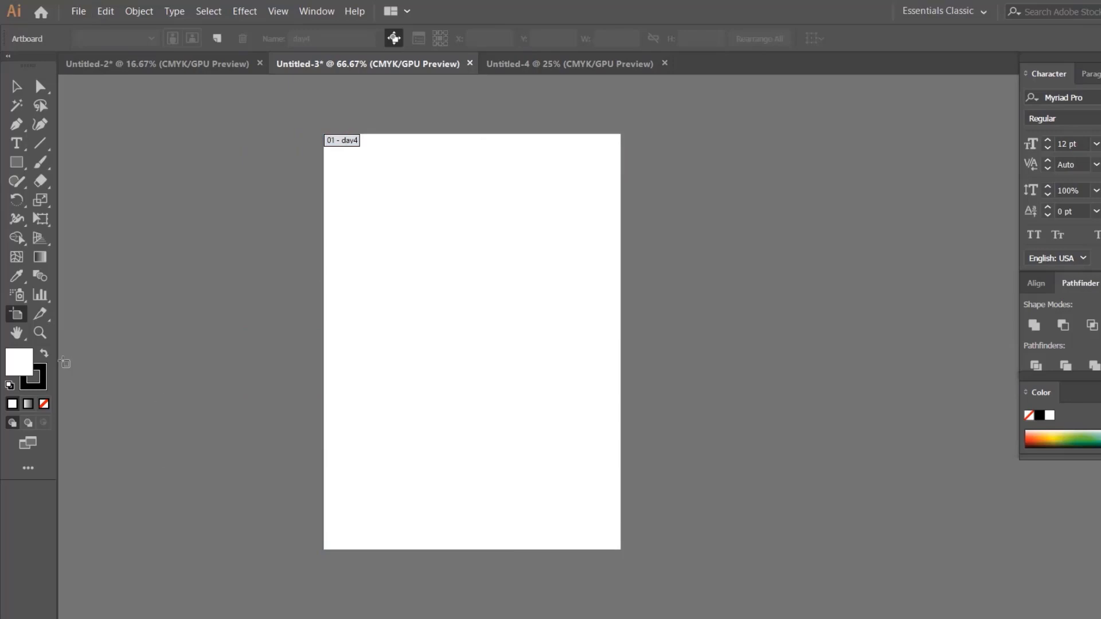
click(20, 319)
click(19, 321)
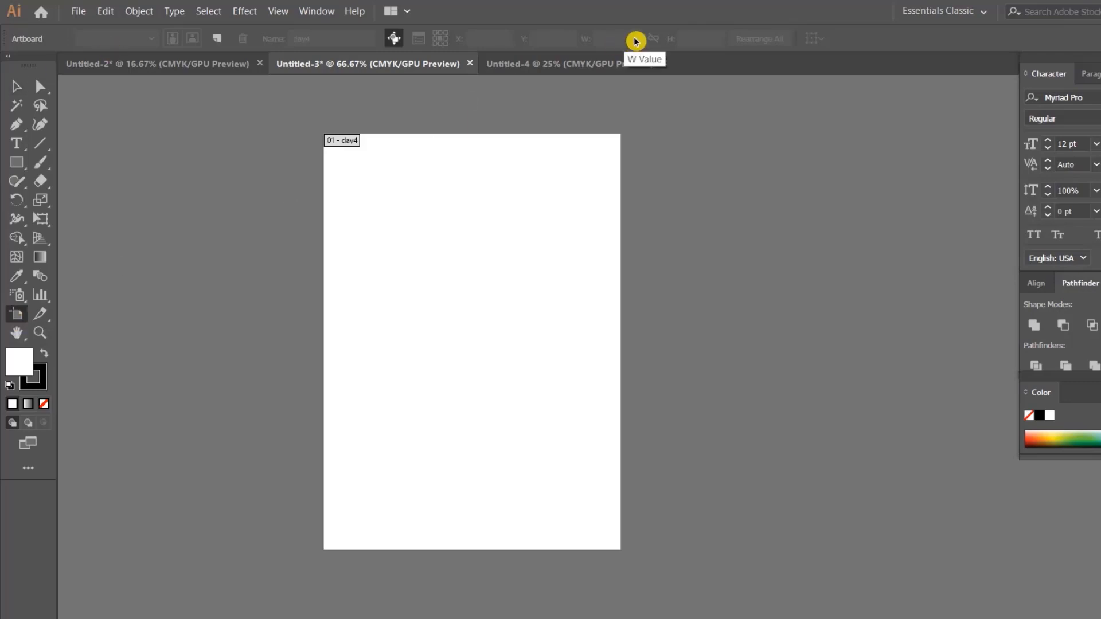
click(665, 63)
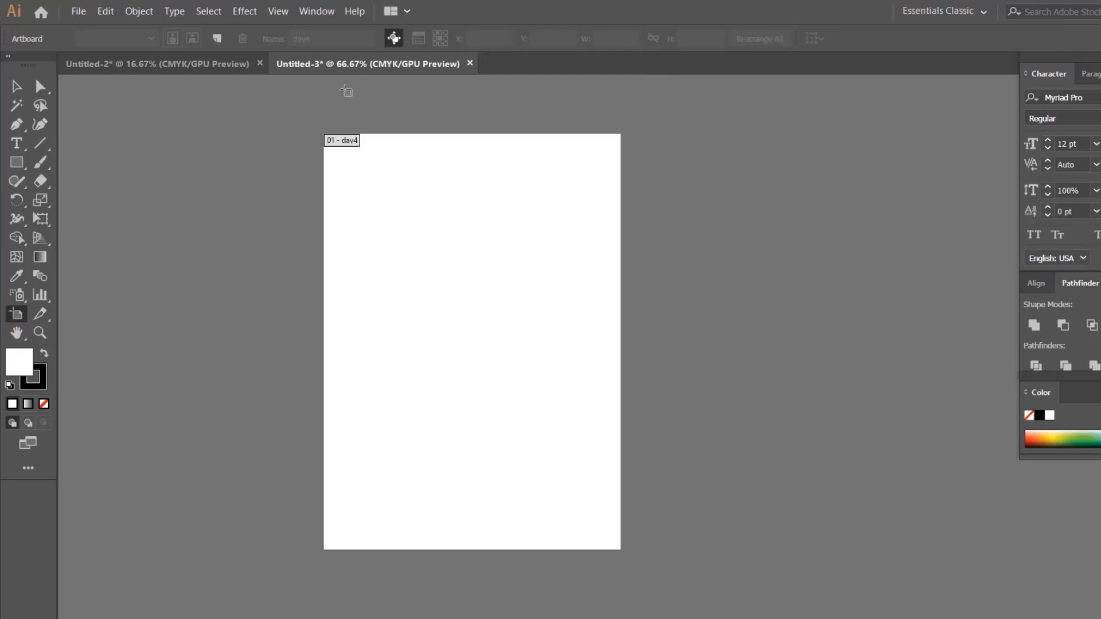
click(260, 64)
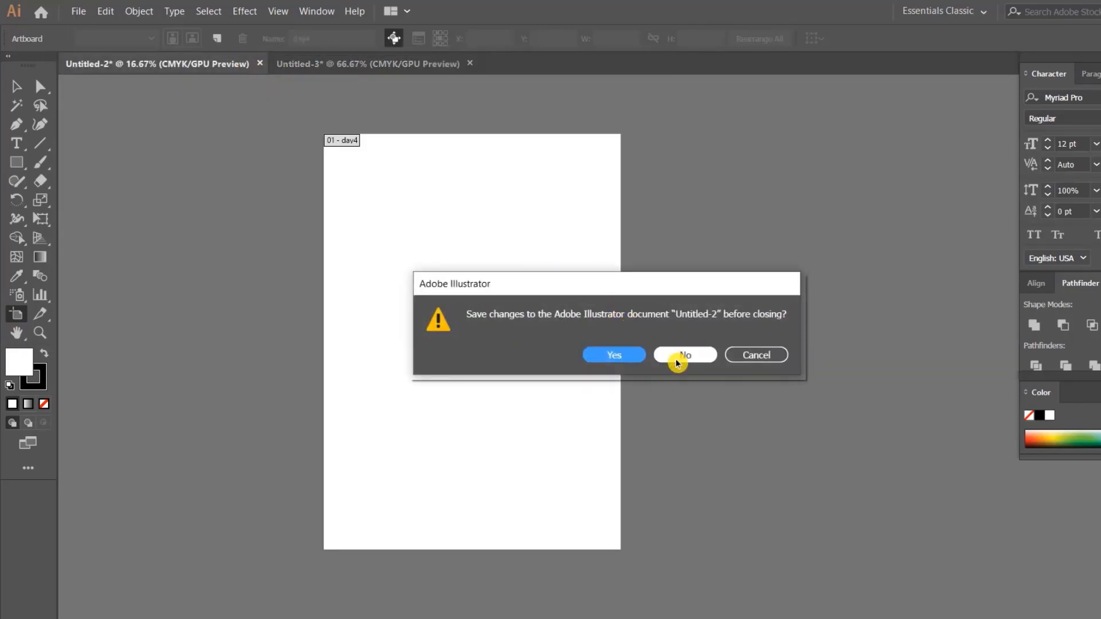